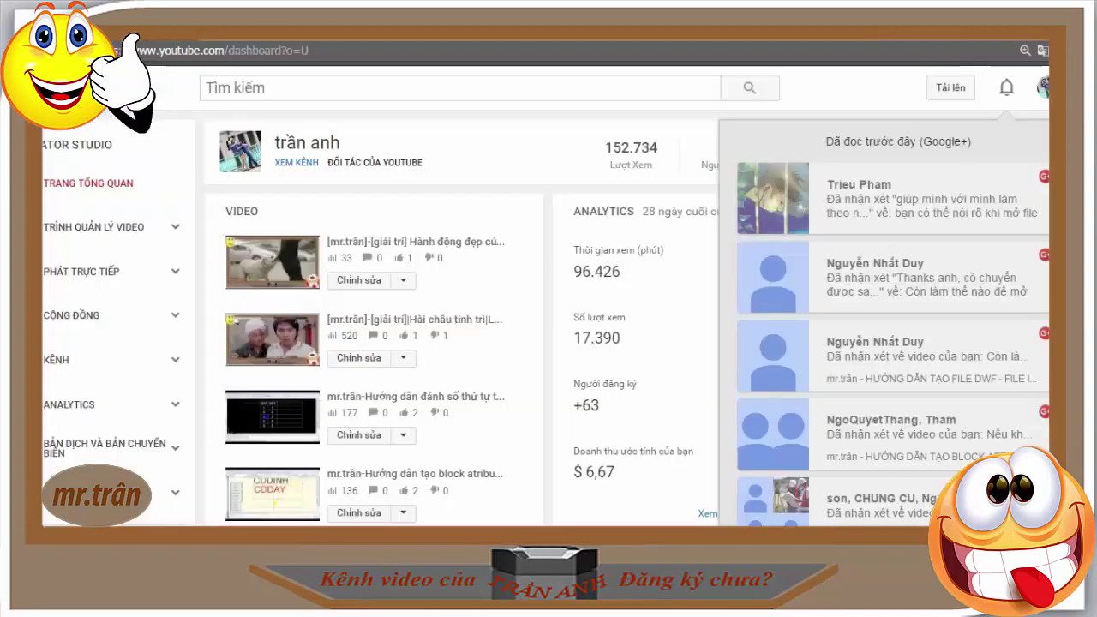
# Step: Open the viewer's comment notification about DXF file errors
pyautogui.click(896, 215)
pyautogui.scroll(-2, 870, 394)
pyautogui.scroll(2, 876, 365)
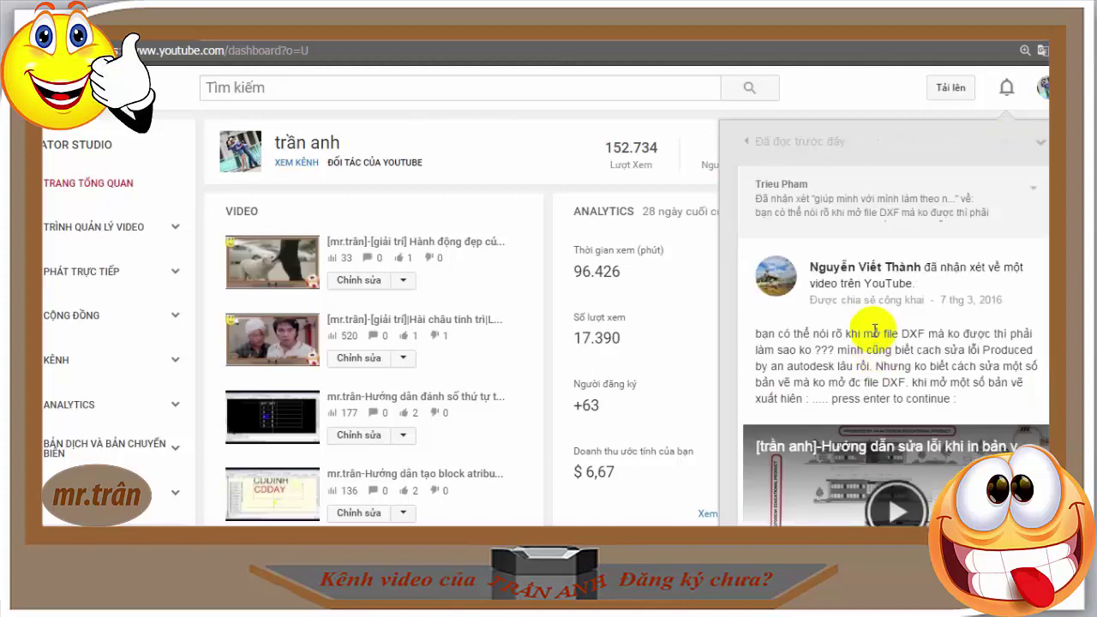
pyautogui.scroll(-1, 878, 329)
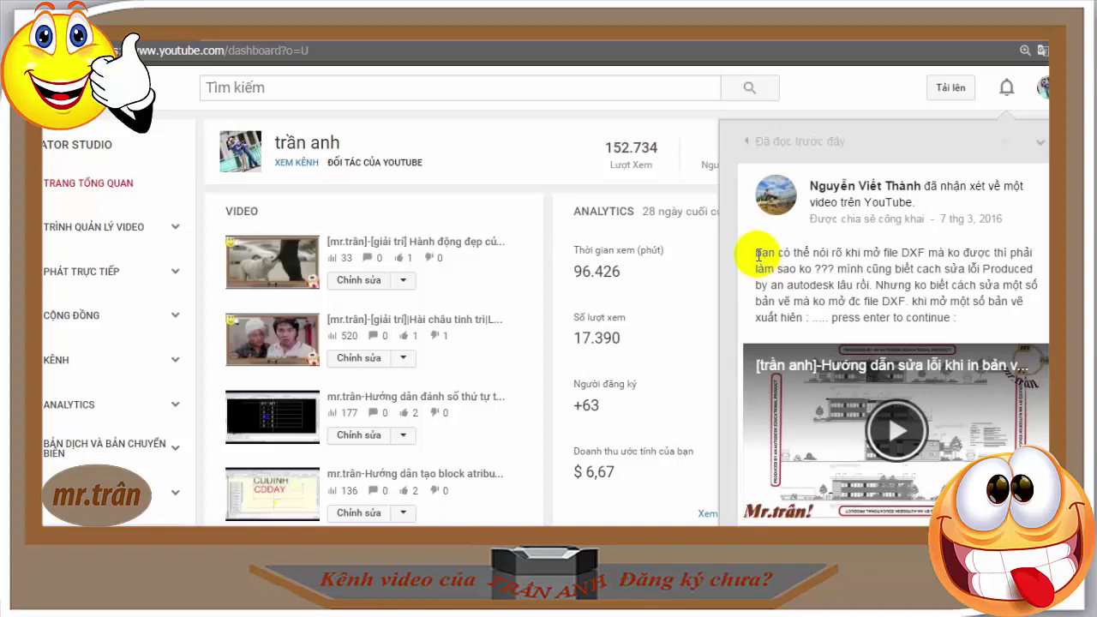
# Step: Highlight and read the question about the educational-product print error
pyautogui.moveTo(754, 255); pyautogui.dragTo(792, 254)
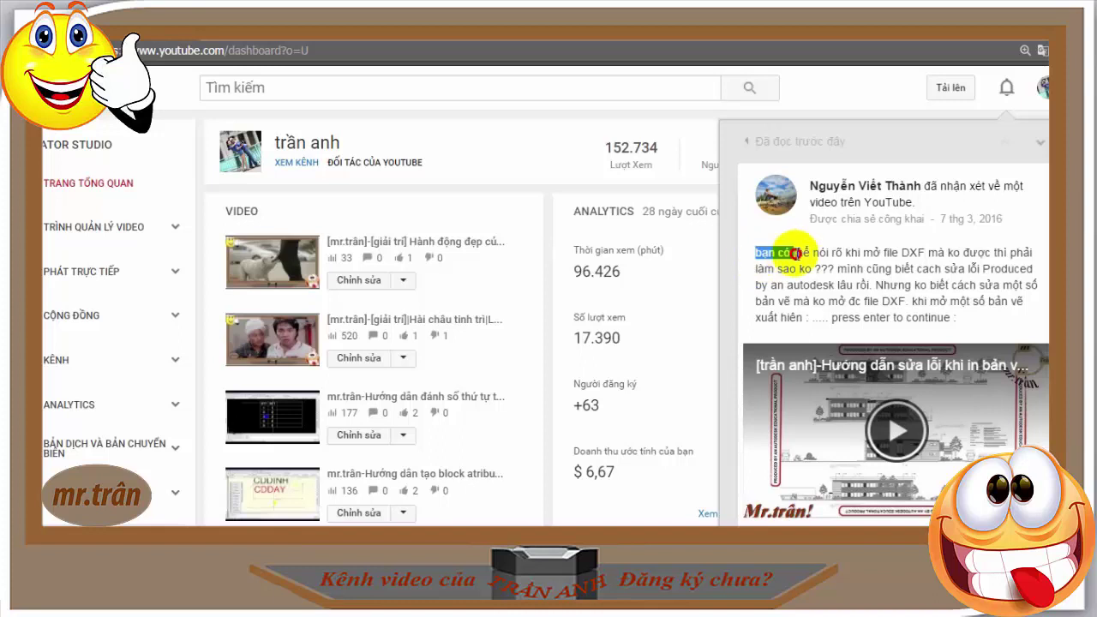
pyautogui.scroll(-1, 822, 300)
pyautogui.scroll(1, 786, 249)
pyautogui.click(757, 254)
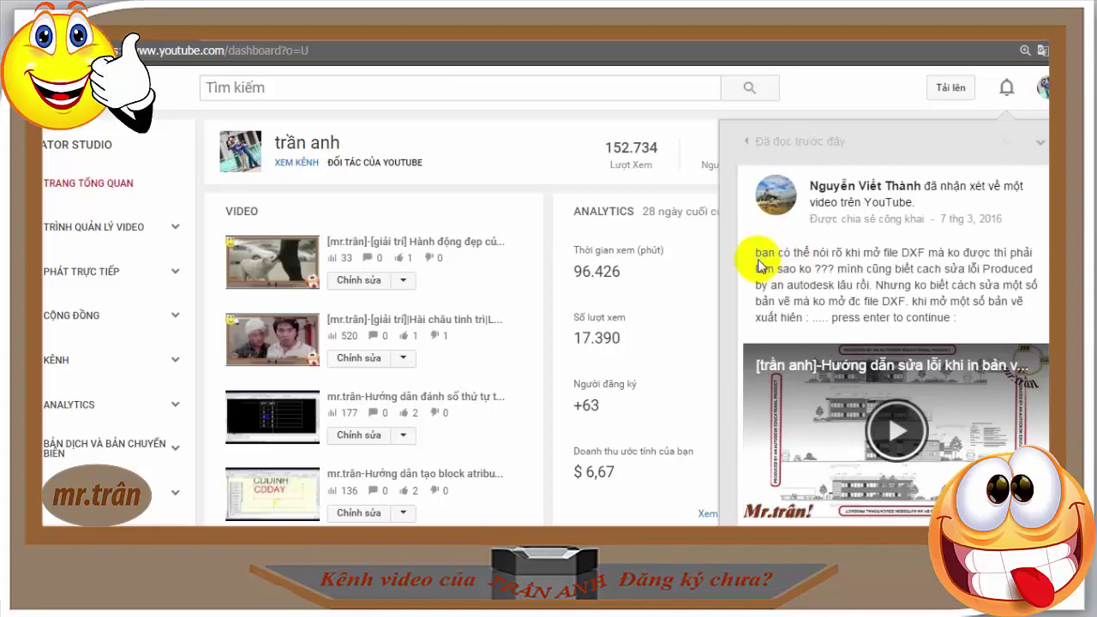
pyautogui.moveTo(757, 250); pyautogui.dragTo(957, 313)
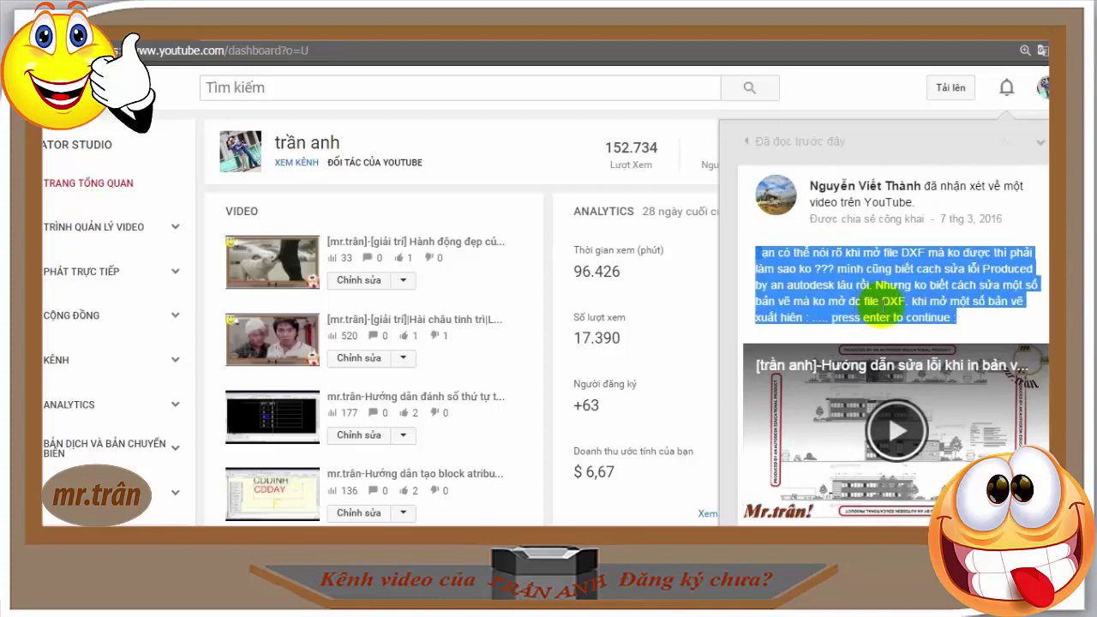
pyautogui.click(881, 310)
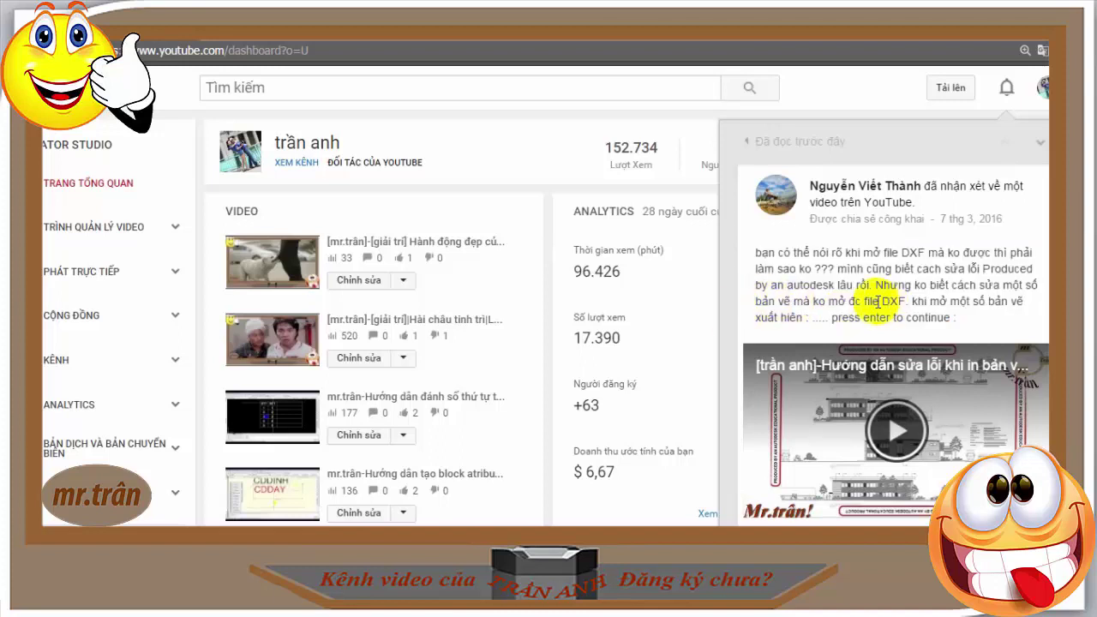
pyautogui.click(898, 302)
pyautogui.scroll(-3, 900, 299)
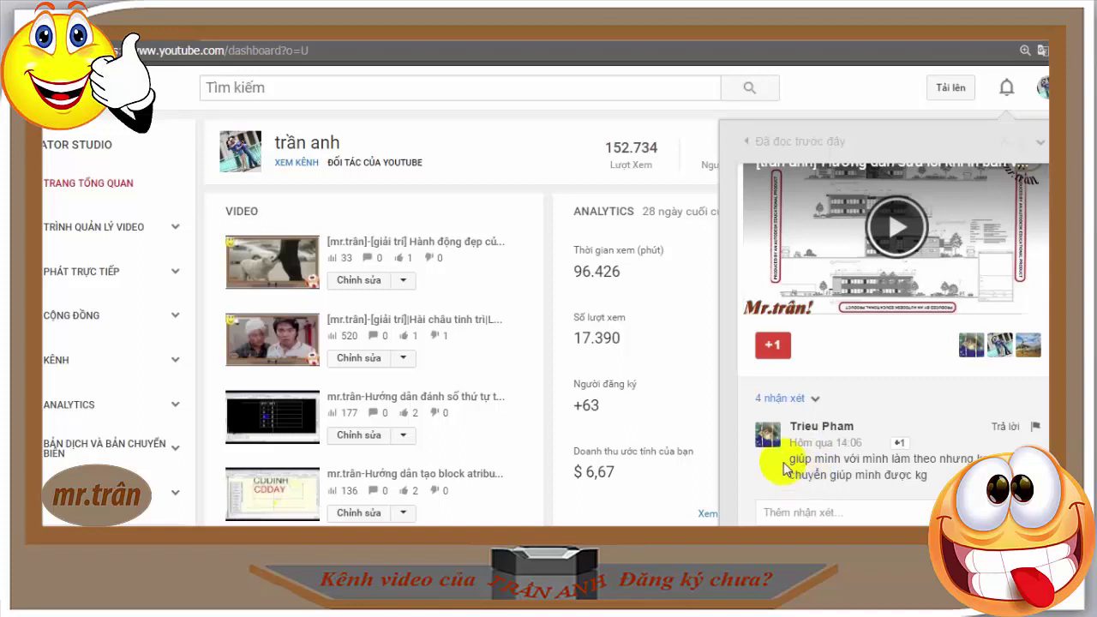
# Step: Expand the 4-comment thread and highlight the replies asking to convert the drawing
pyautogui.moveTo(794, 461); pyautogui.dragTo(851, 474)
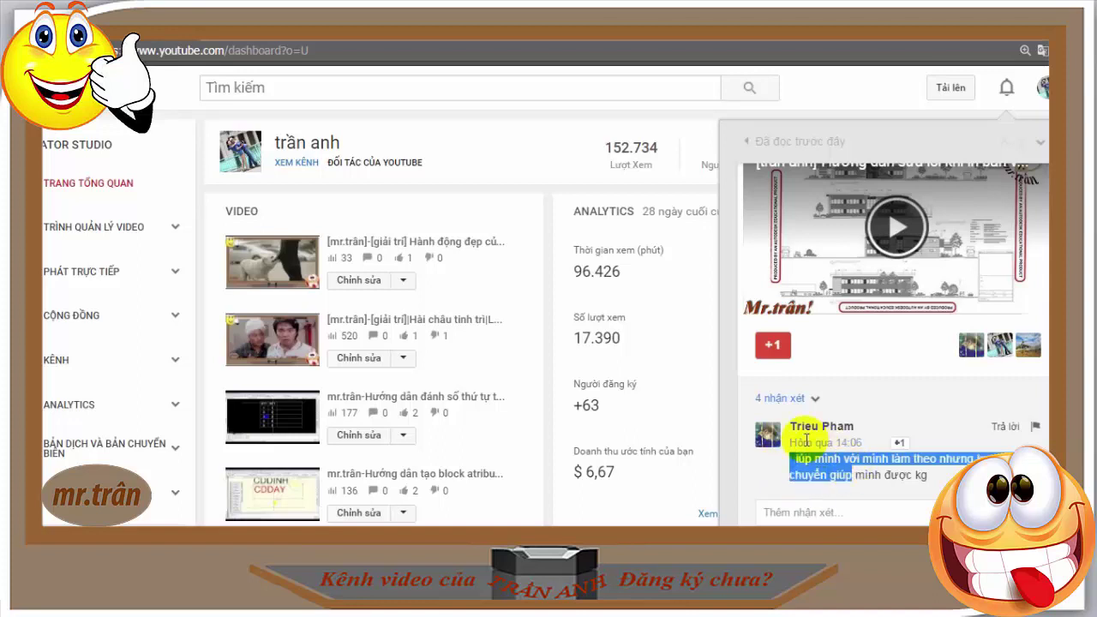
pyautogui.click(778, 400)
pyautogui.scroll(-2, 846, 456)
pyautogui.scroll(-2, 845, 455)
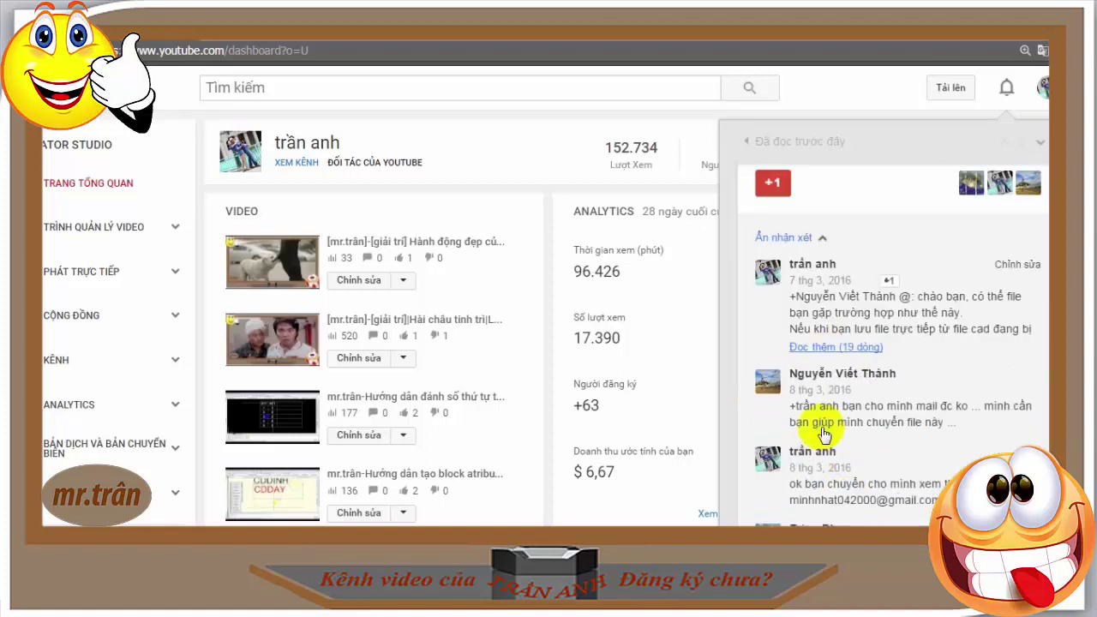
pyautogui.scroll(-1, 815, 428)
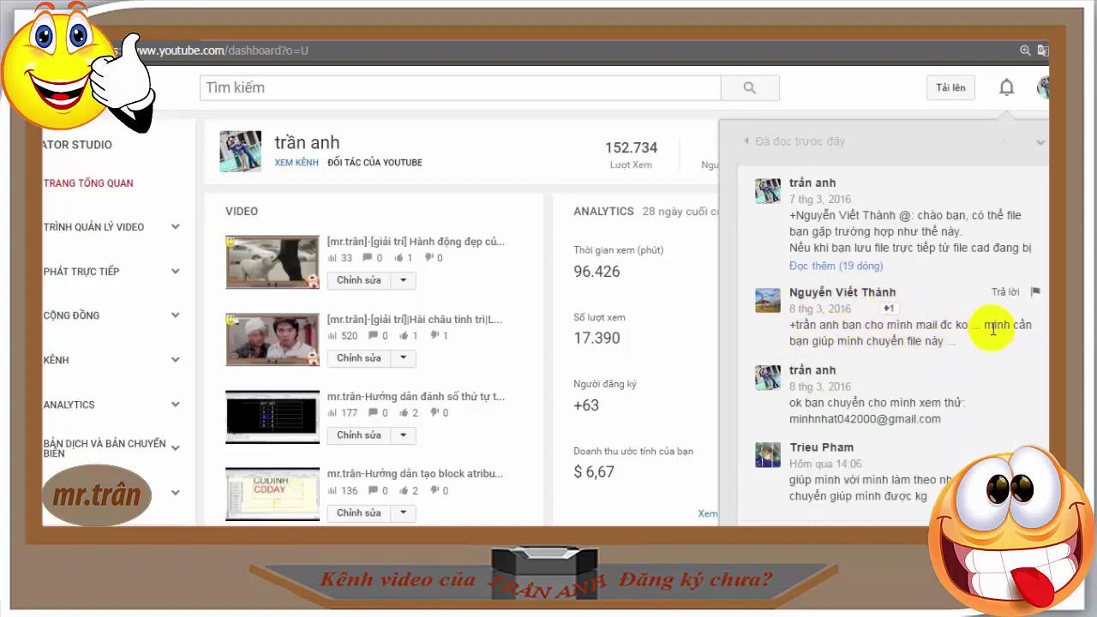
pyautogui.moveTo(788, 342); pyautogui.dragTo(943, 341)
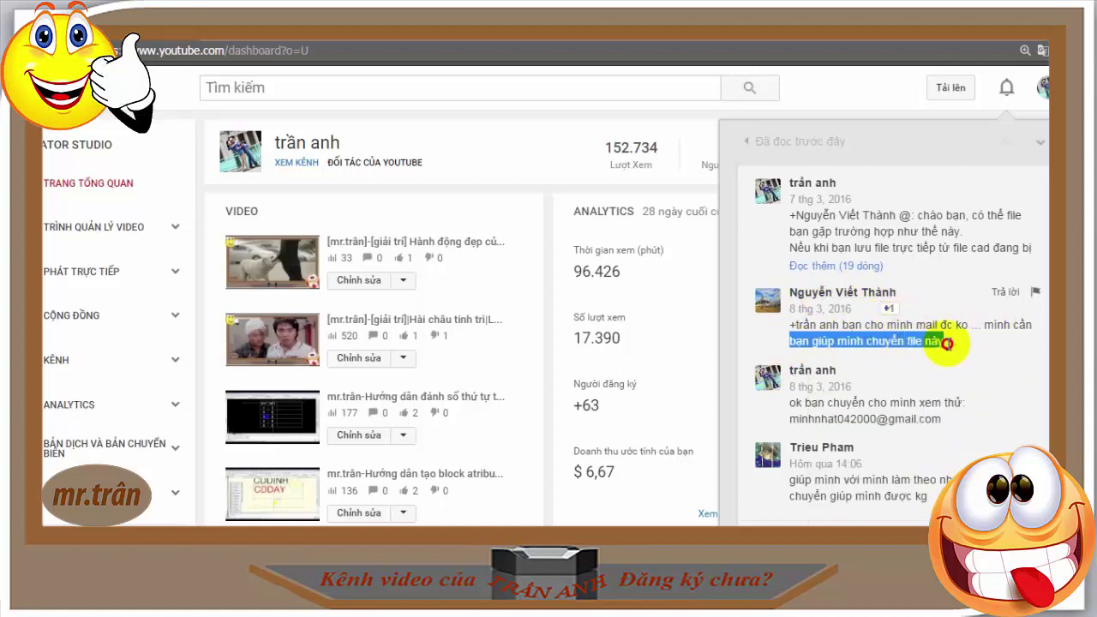
pyautogui.scroll(-1, 793, 431)
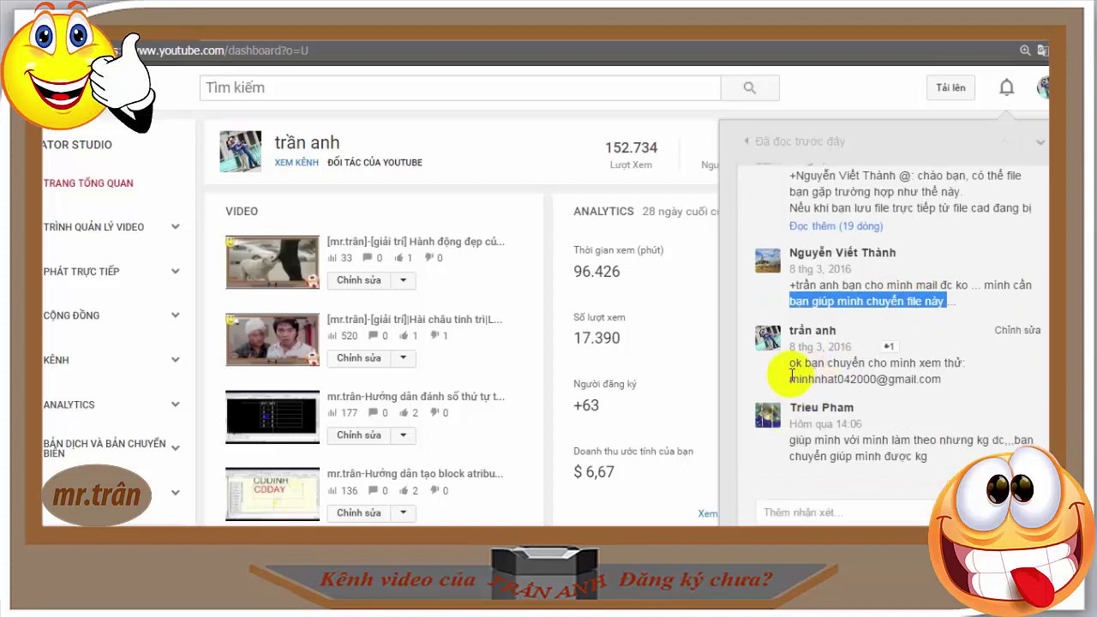
pyautogui.moveTo(788, 379); pyautogui.dragTo(955, 388)
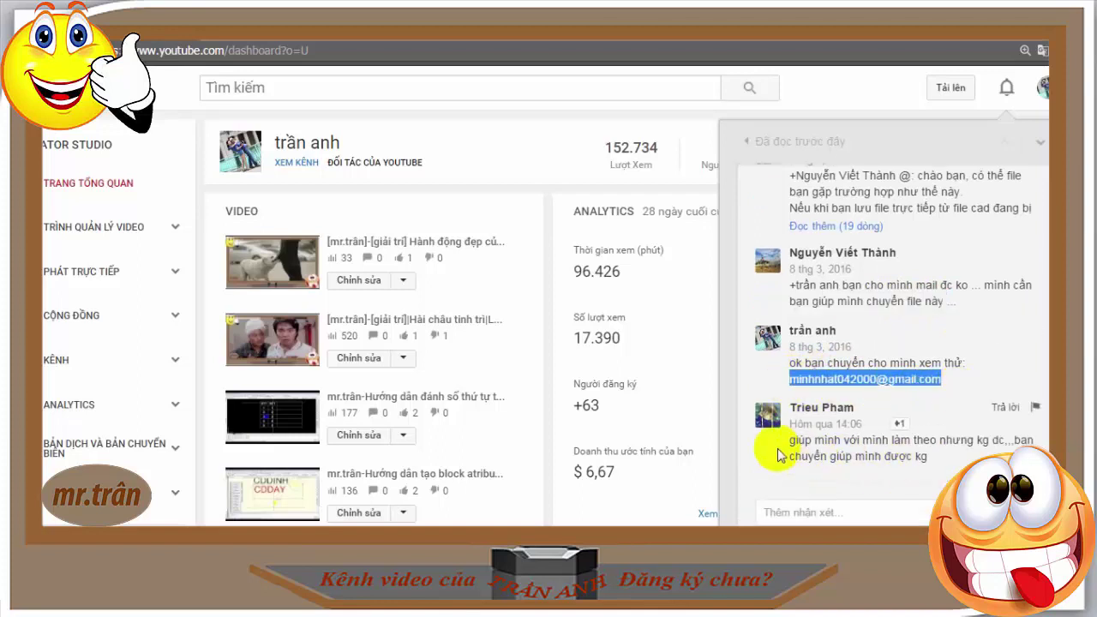
pyautogui.moveTo(789, 440); pyautogui.dragTo(932, 460)
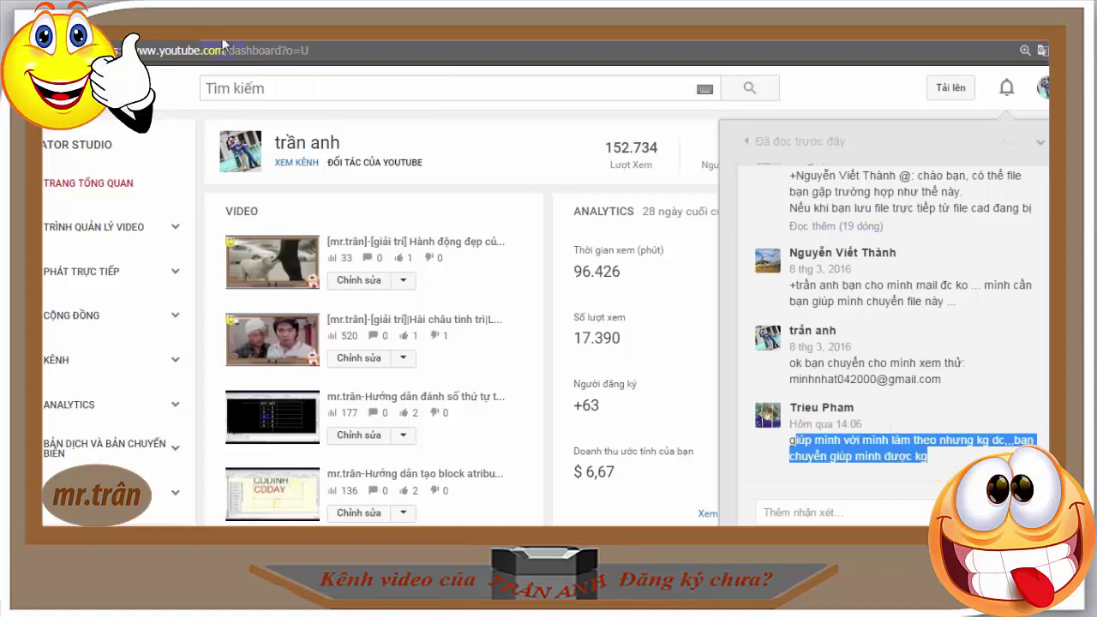
# Step: Load mail.google.com/mail/u/1/#inbox in a new incognito window
pyautogui.click(674, 53)
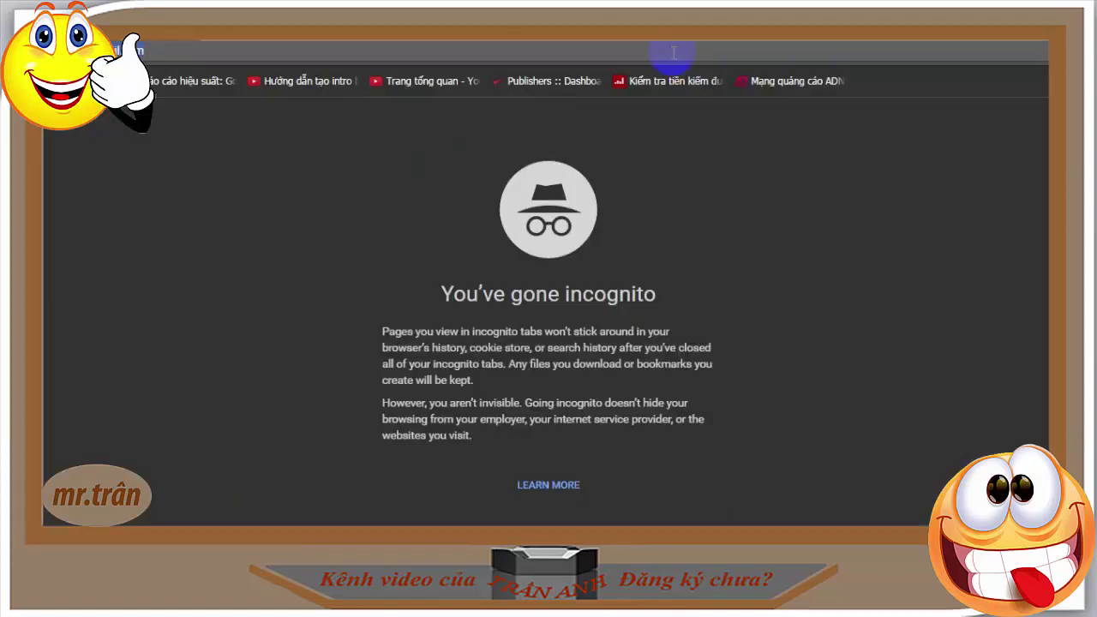
pyautogui.hotkey('ctrl', 'v')
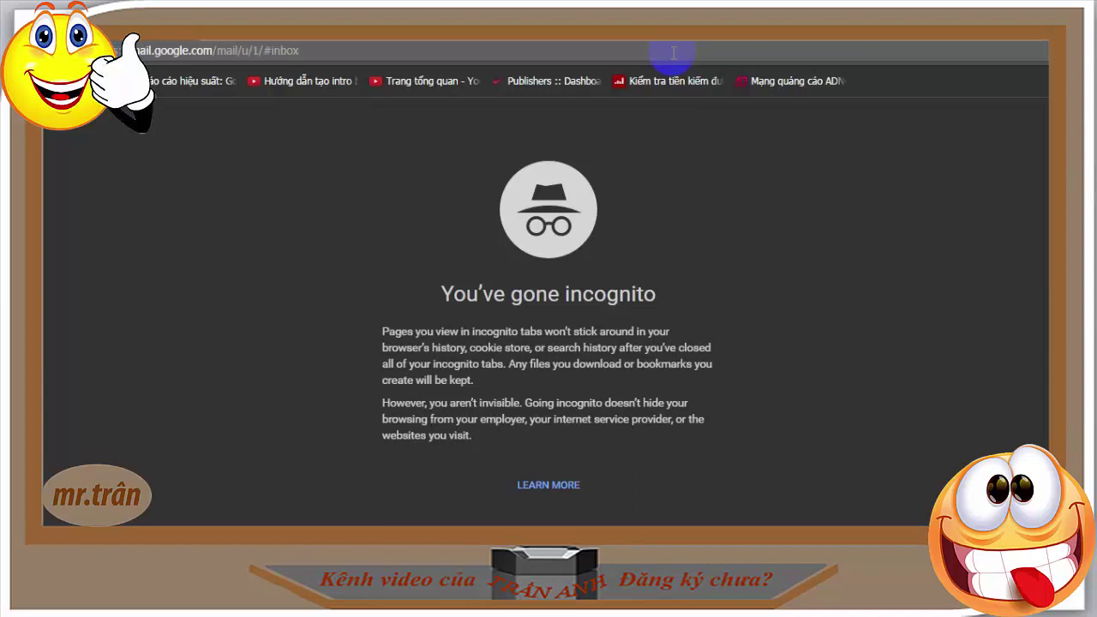
pyautogui.press('Return')
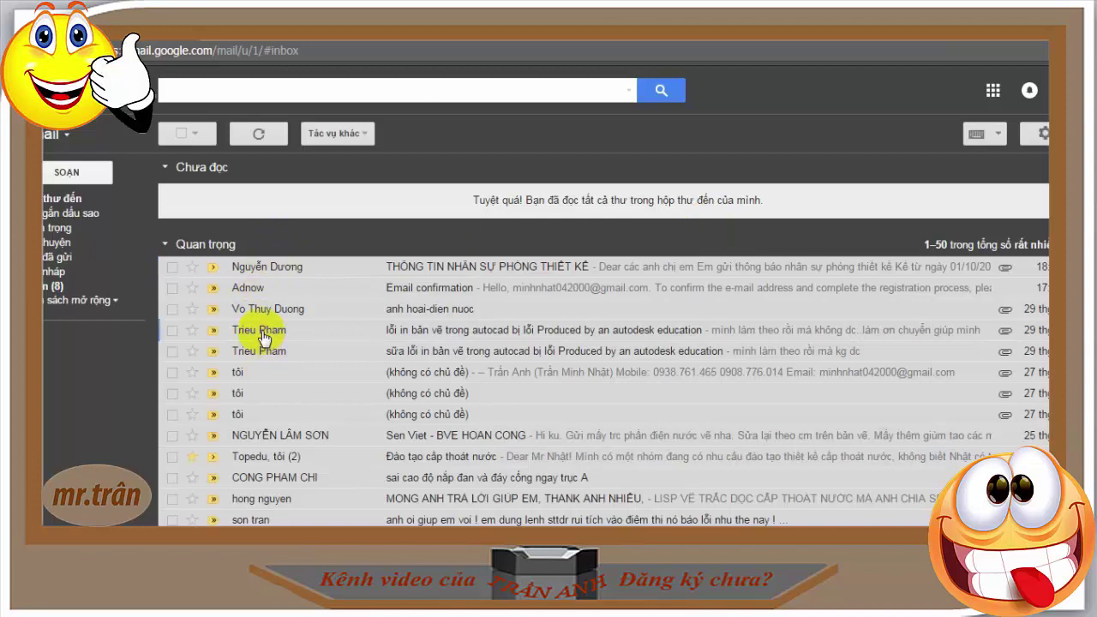
# Step: Save the email's TX Long My.dwg attachment to the Desktop as 'file huong dan fix loi ban quyen'
pyautogui.click(260, 333)
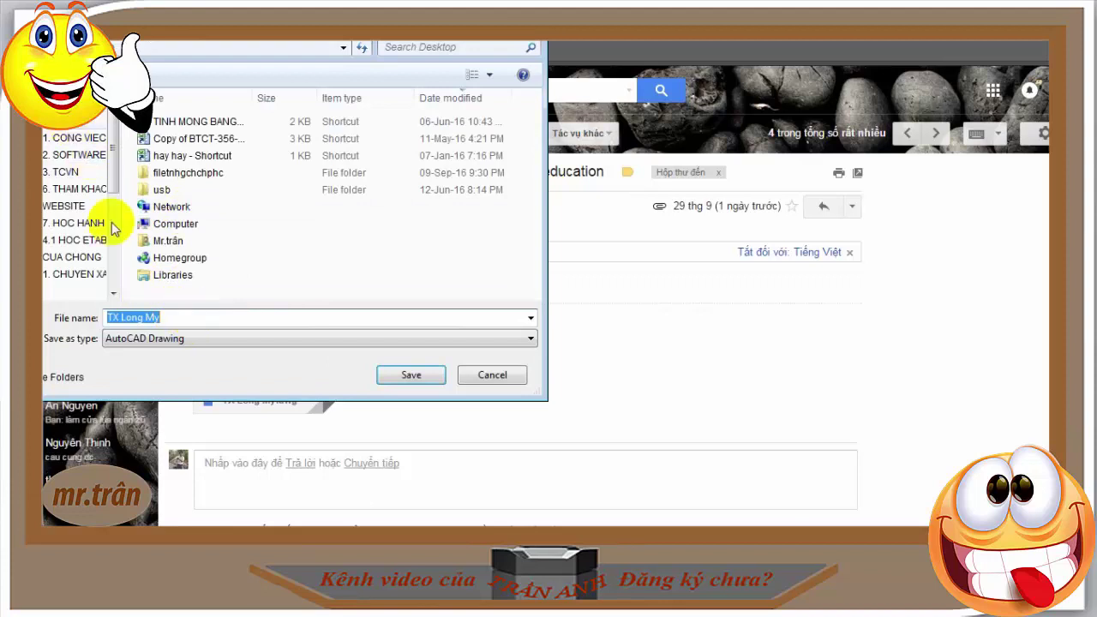
pyautogui.write('file huong')
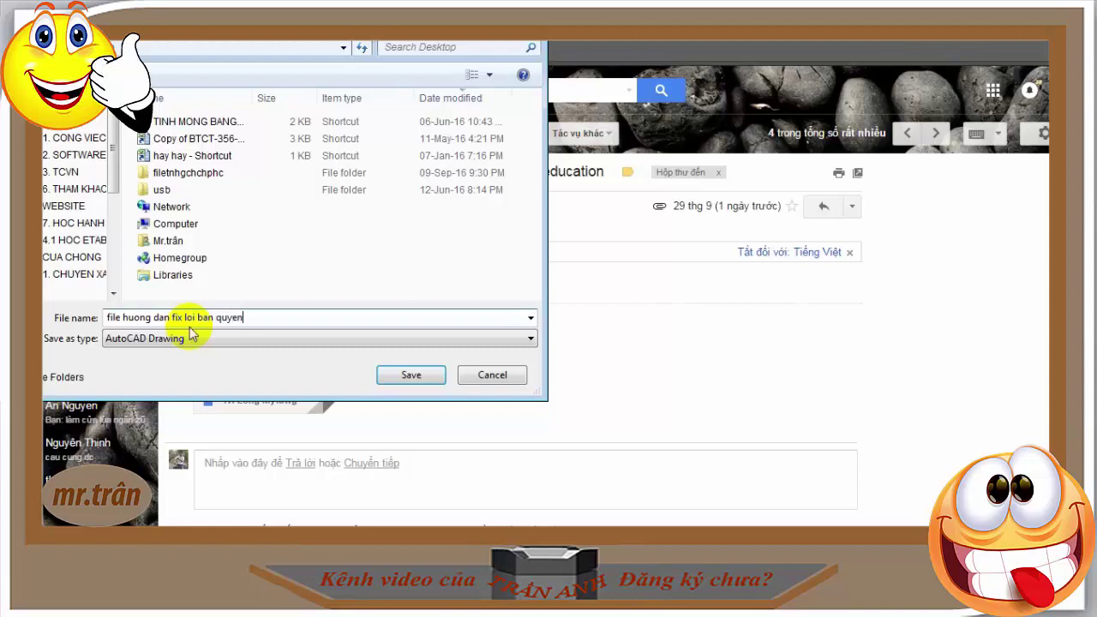
pyautogui.press('Return')
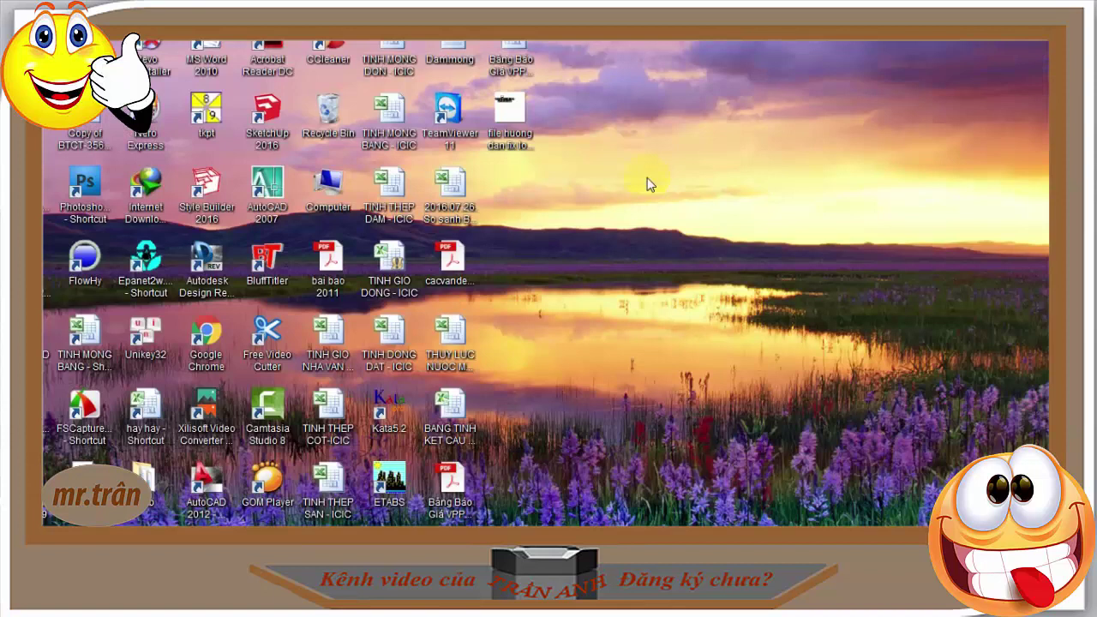
# Step: Refresh the desktop and open the saved drawing with AutoCAD Application
pyautogui.rightClick(649, 180)
pyautogui.click(691, 225)
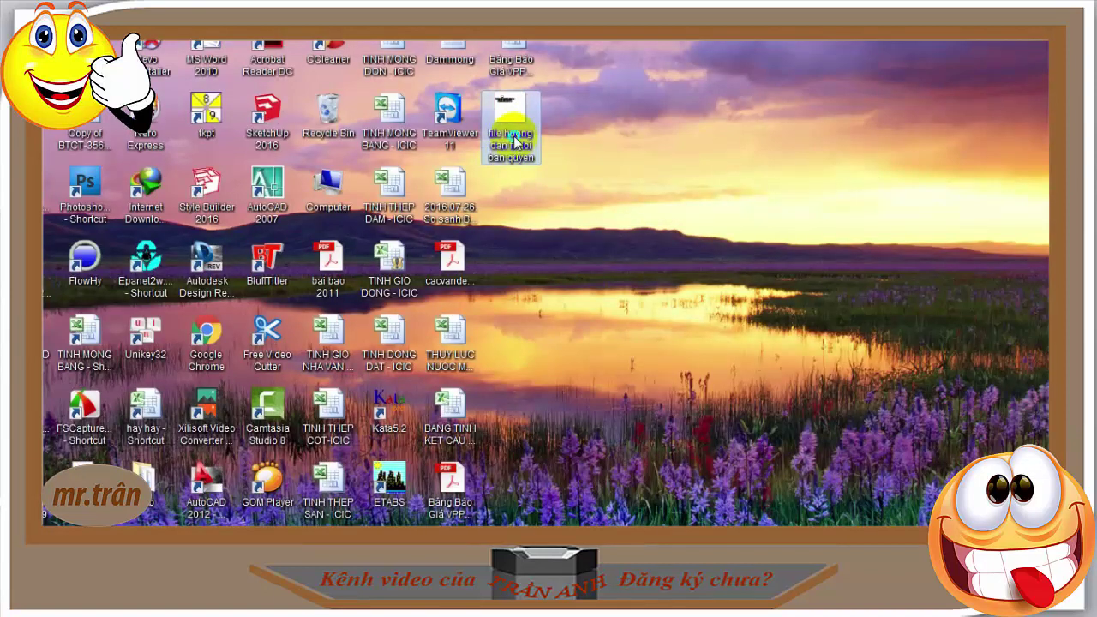
pyautogui.rightClick(514, 139)
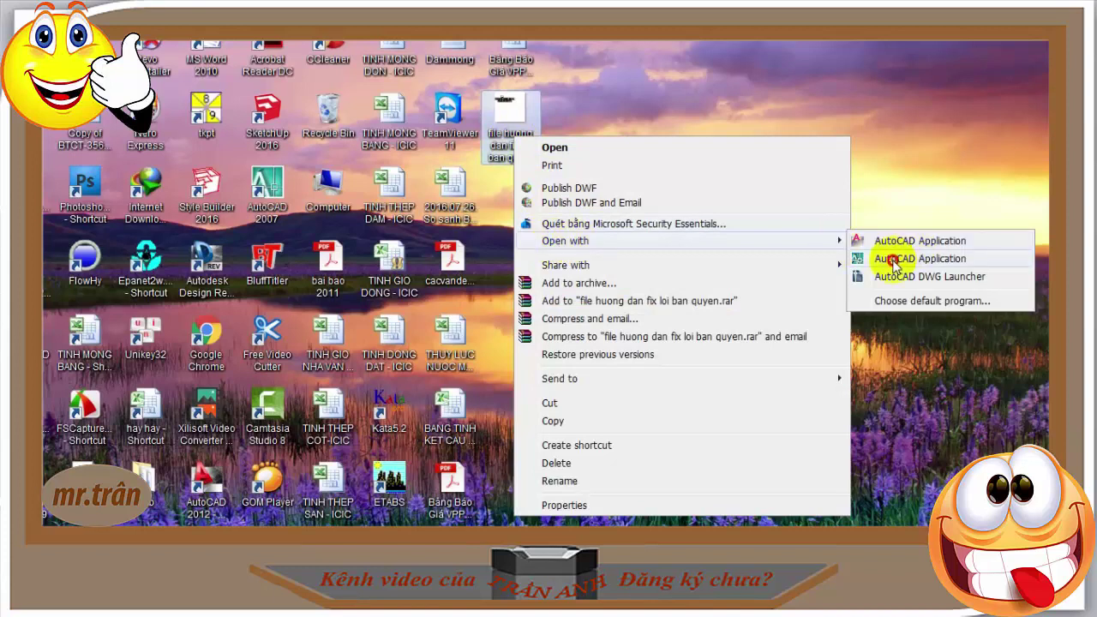
pyautogui.click(893, 259)
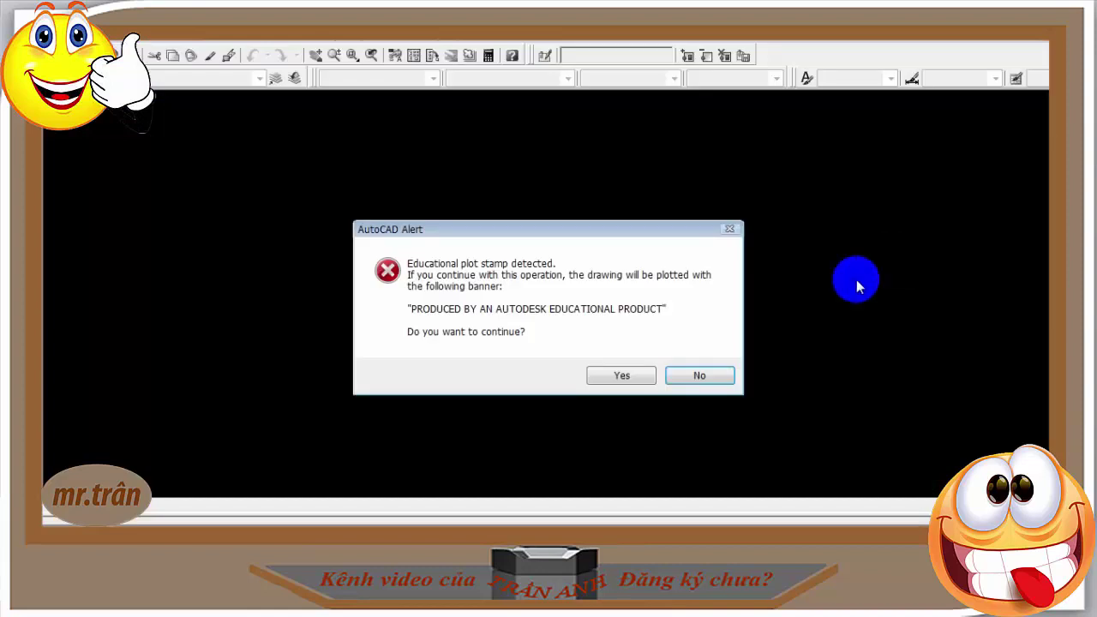
# Step: Accept the educational plot stamp warnings and zoom in on the first three sheets
pyautogui.click(604, 377)
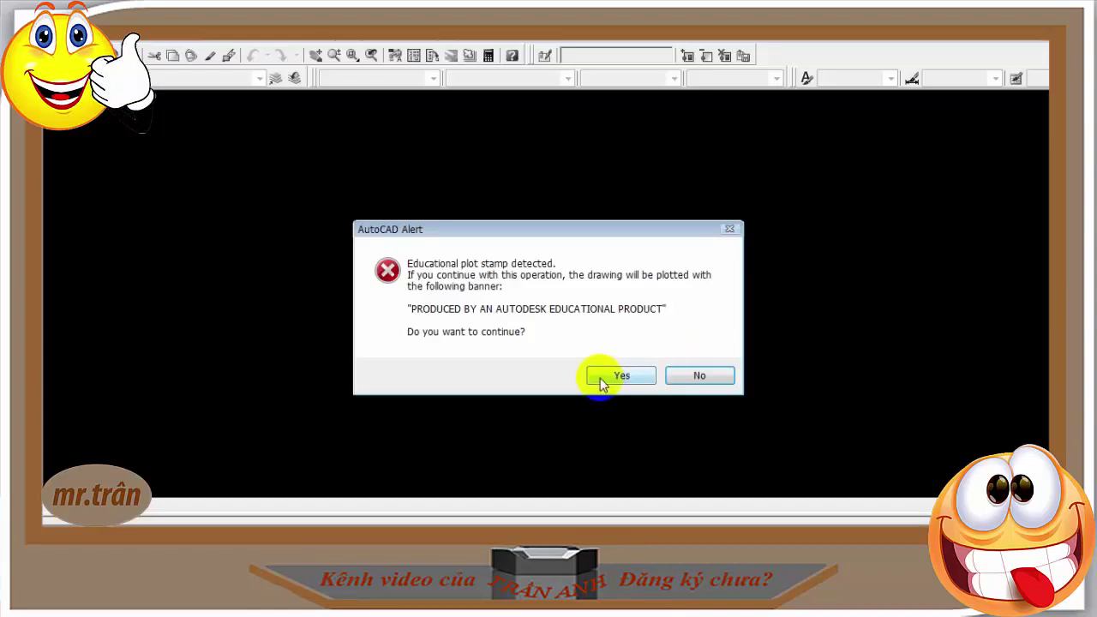
pyautogui.click(534, 348)
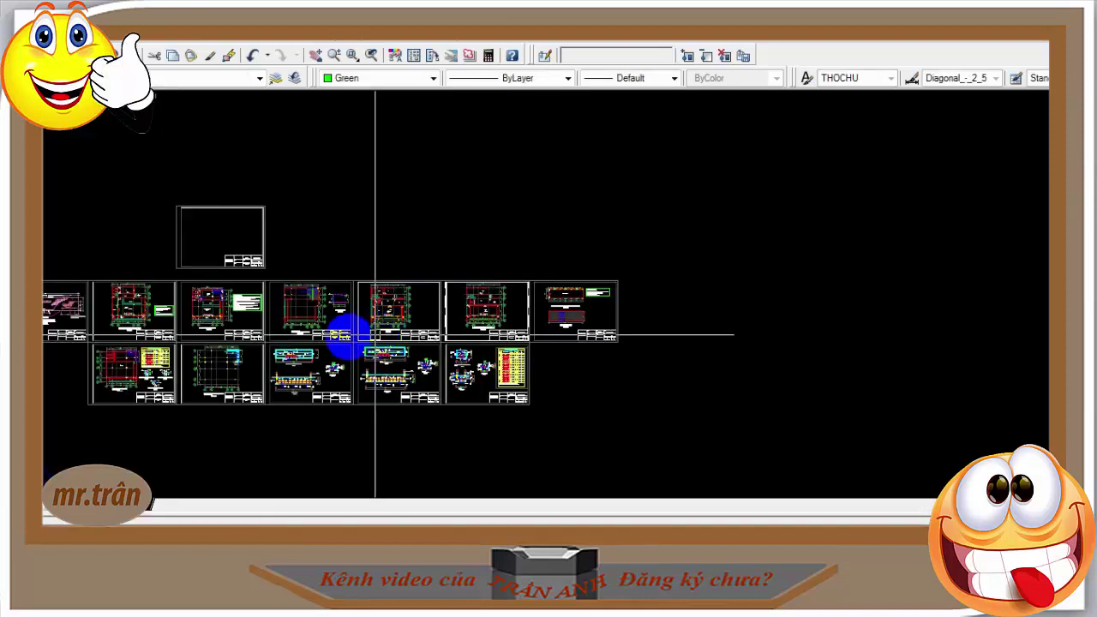
pyautogui.scroll(3, 440, 299)
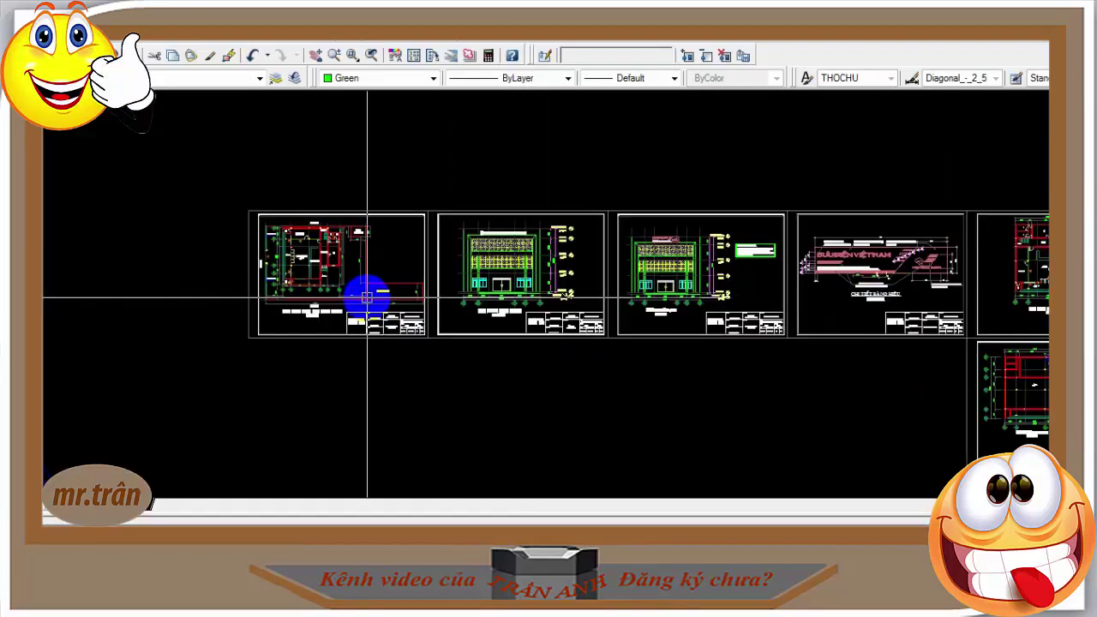
pyautogui.scroll(2, 367, 294)
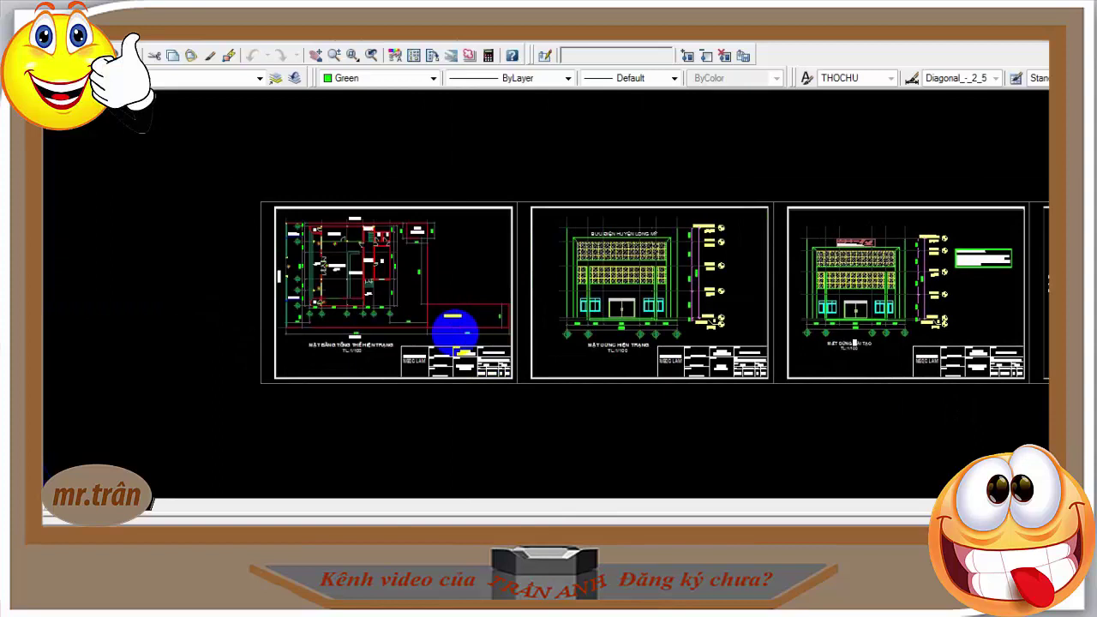
# Step: Set up a plot using the previous plot settings, windowed around the first sheet
pyautogui.click(677, 367)
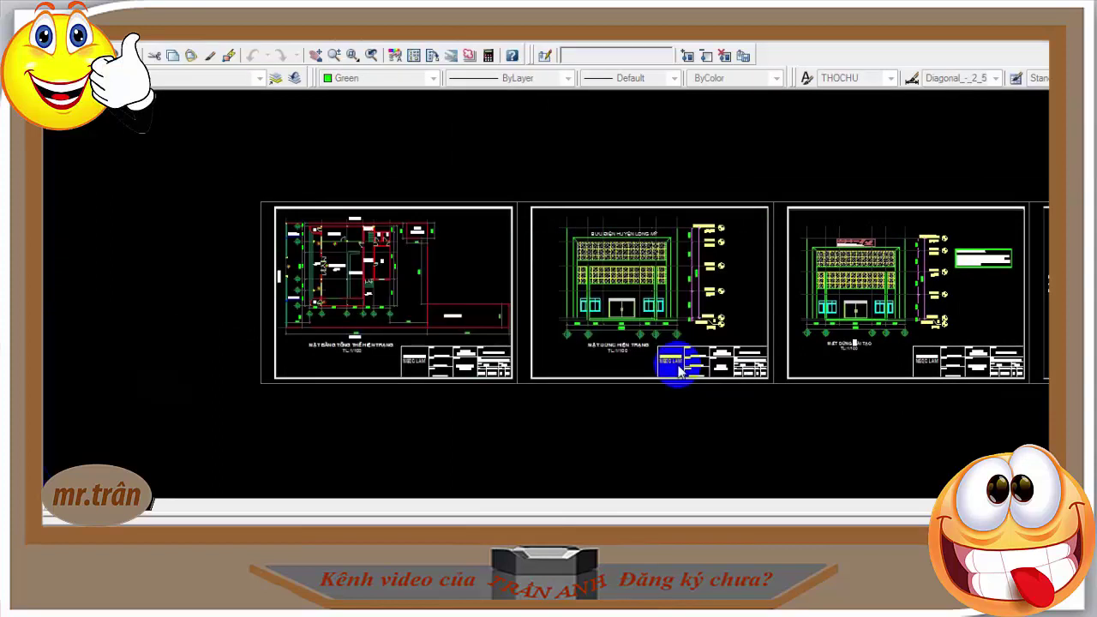
pyautogui.click(403, 151)
pyautogui.click(364, 170)
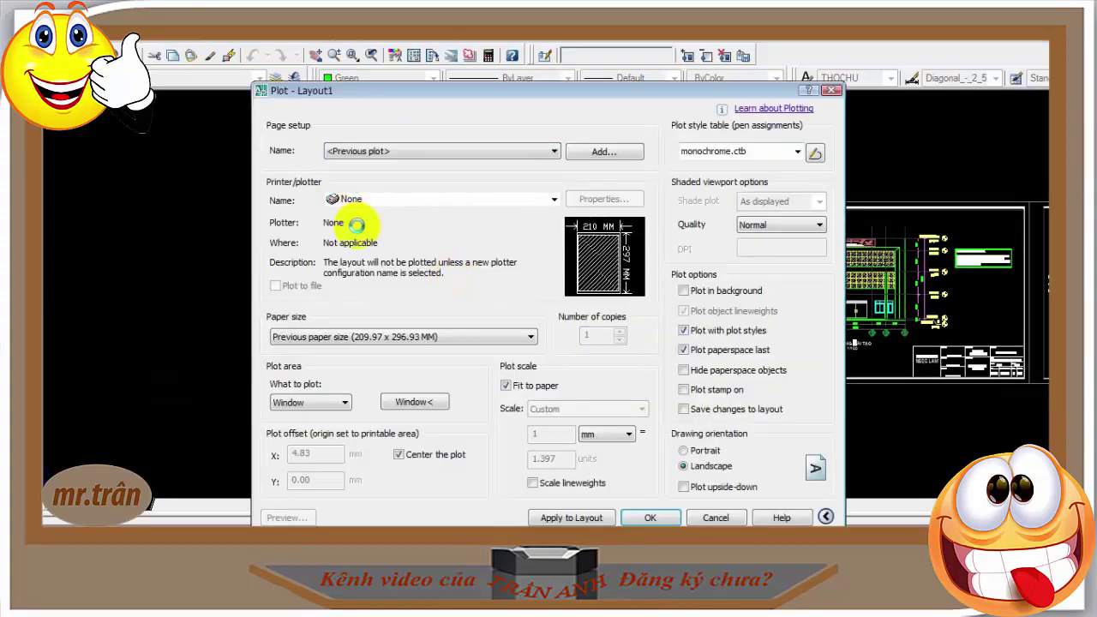
pyautogui.click(409, 401)
pyautogui.click(281, 202)
pyautogui.click(509, 397)
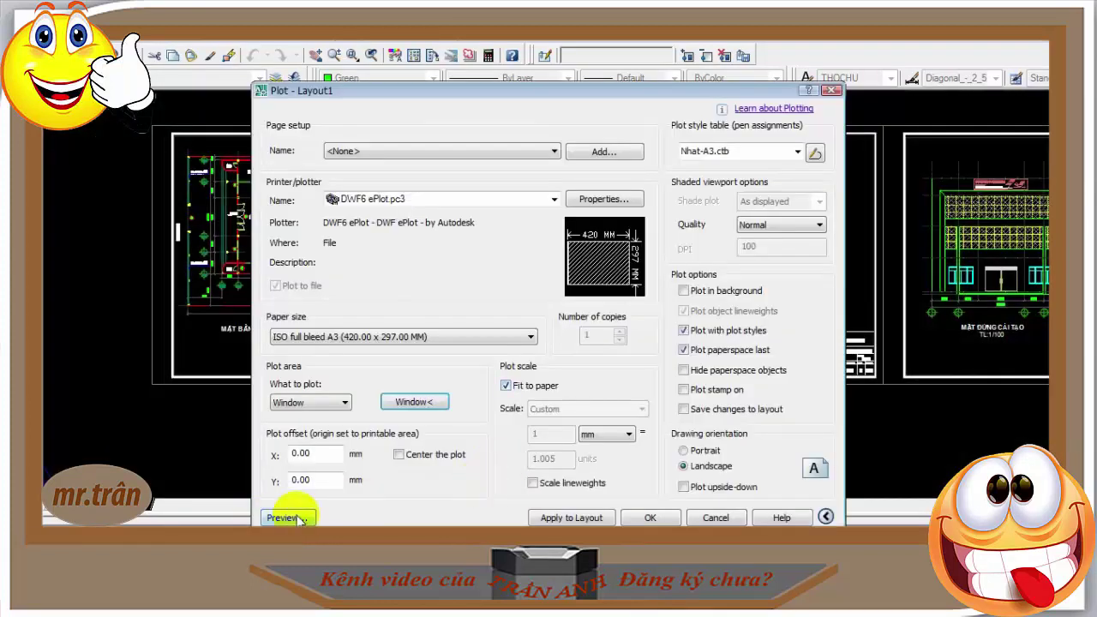
# Step: Preview the first sheet to confirm the educational banner, then cancel plotting
pyautogui.click(286, 518)
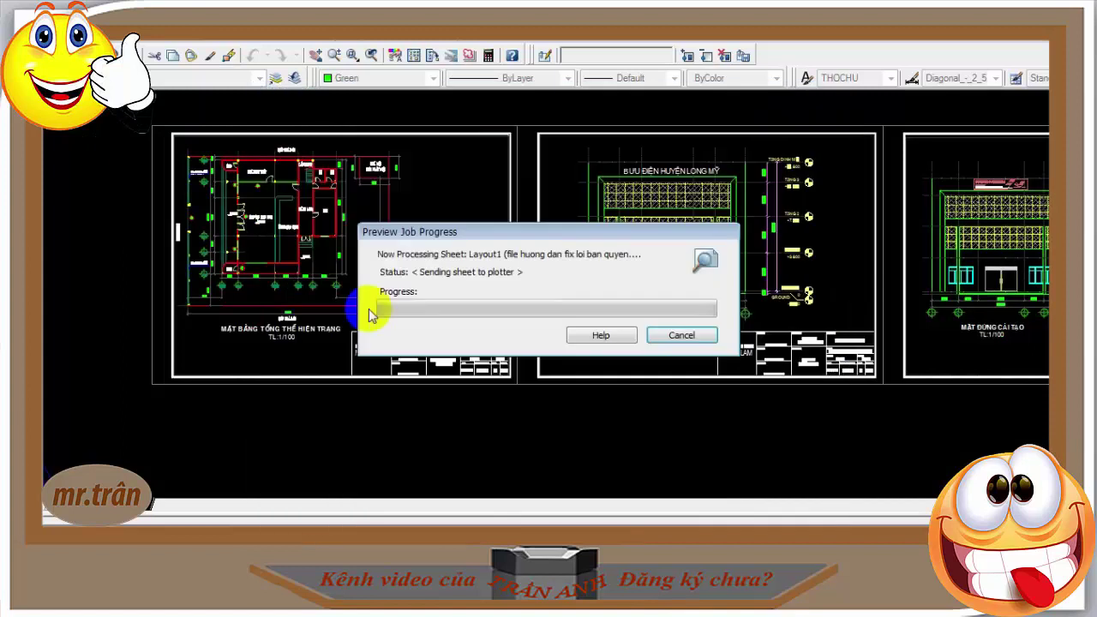
pyautogui.scroll(5, 498, 134)
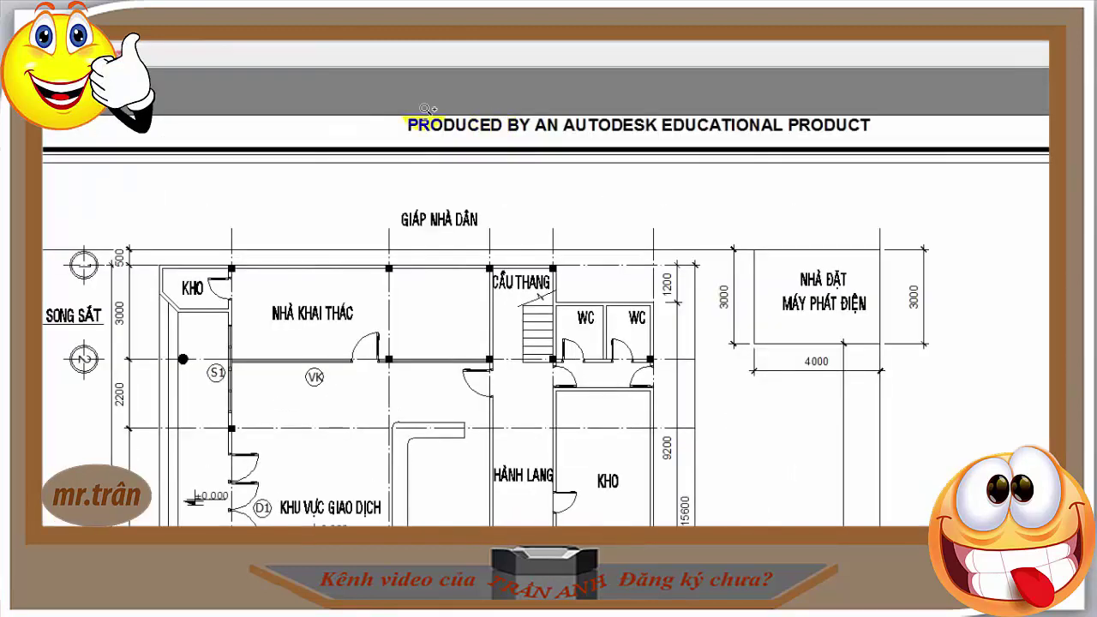
pyautogui.scroll(-5, 725, 243)
pyautogui.press('Escape')
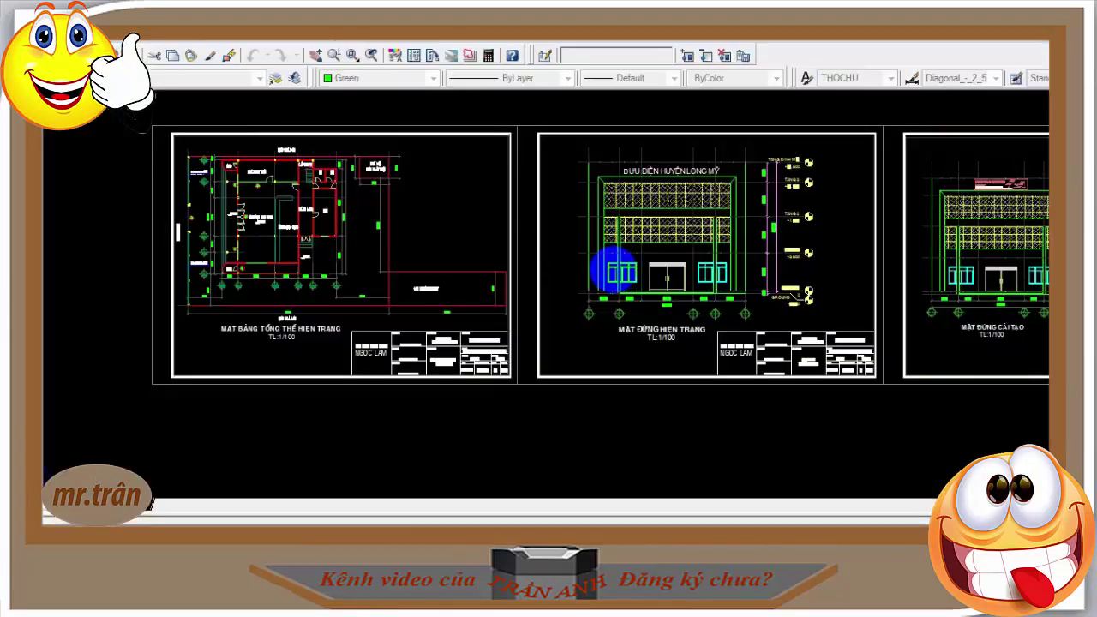
pyautogui.press('Escape')
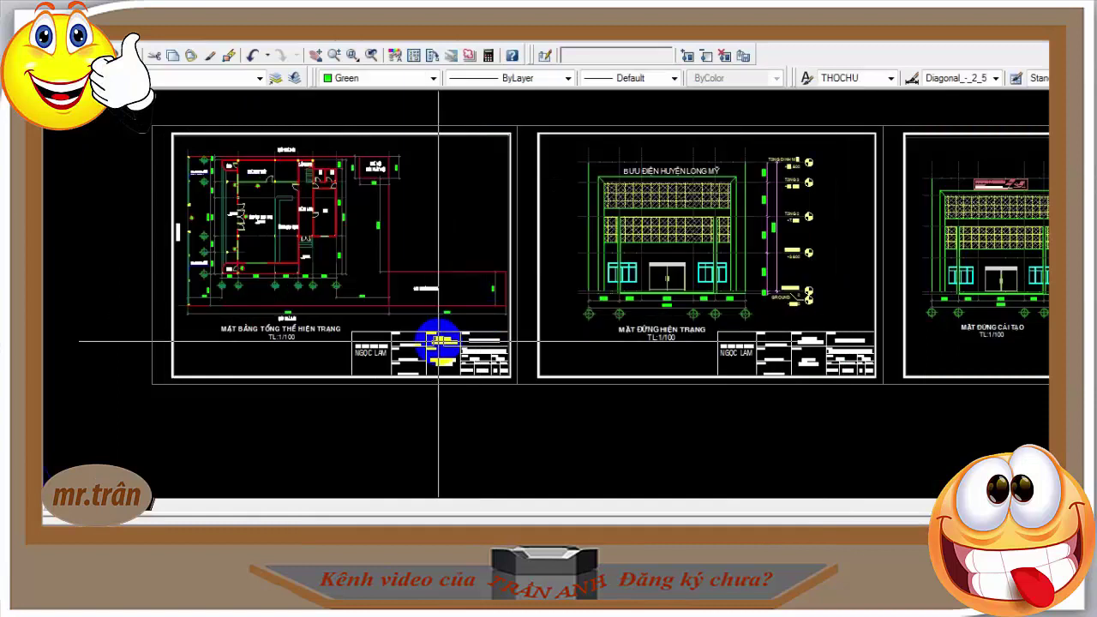
pyautogui.click(26, 34)
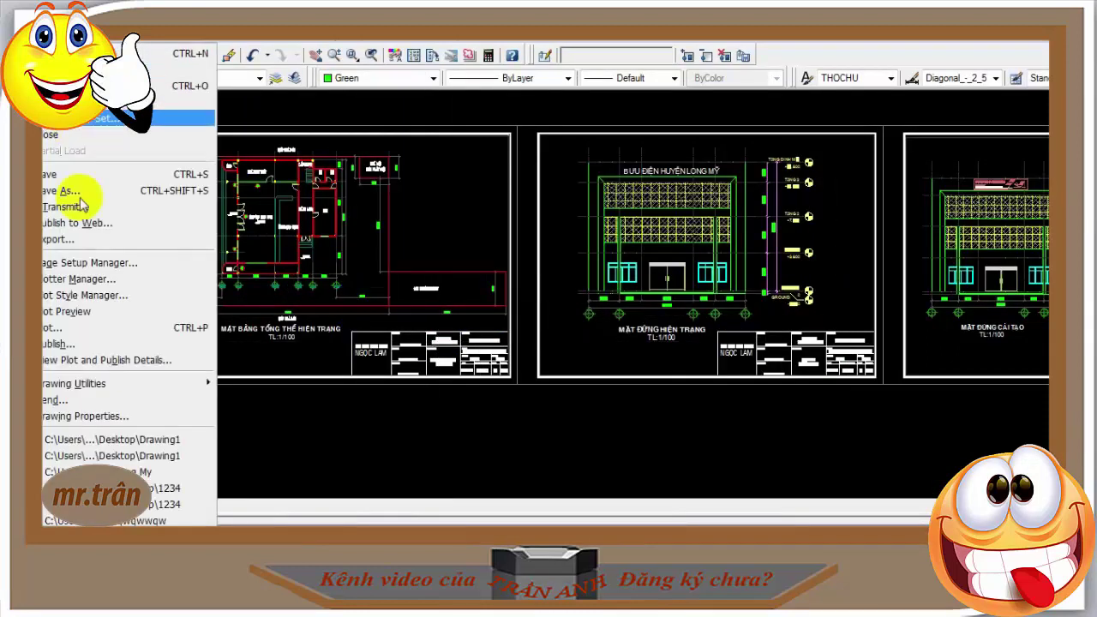
# Step: Save the drawing as an AutoCAD 2007 DXF file
pyautogui.click(67, 193)
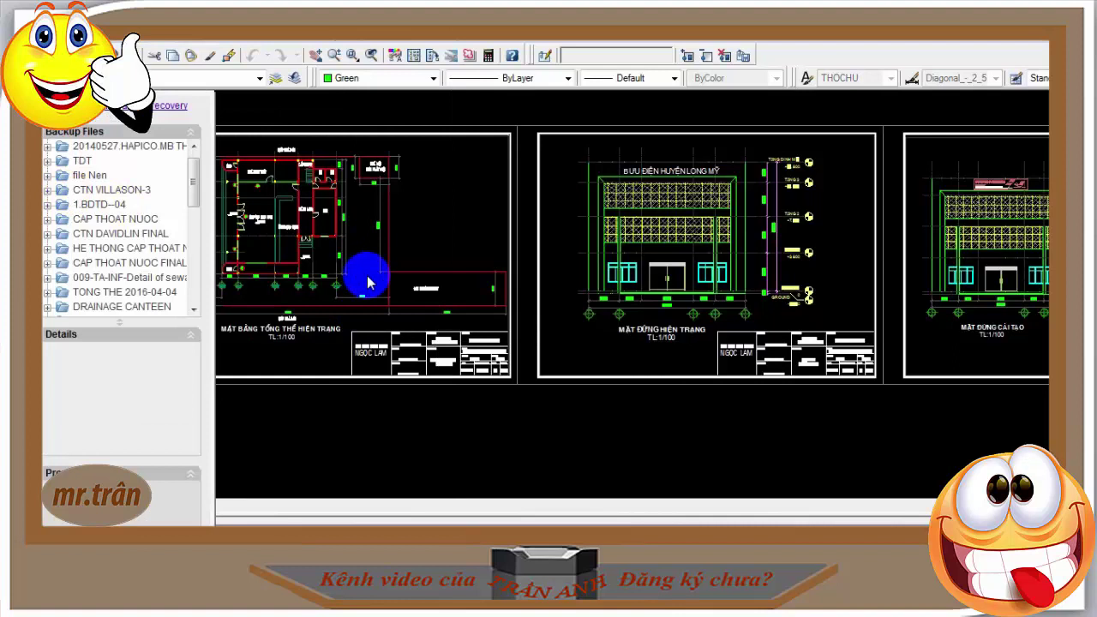
pyautogui.click(492, 472)
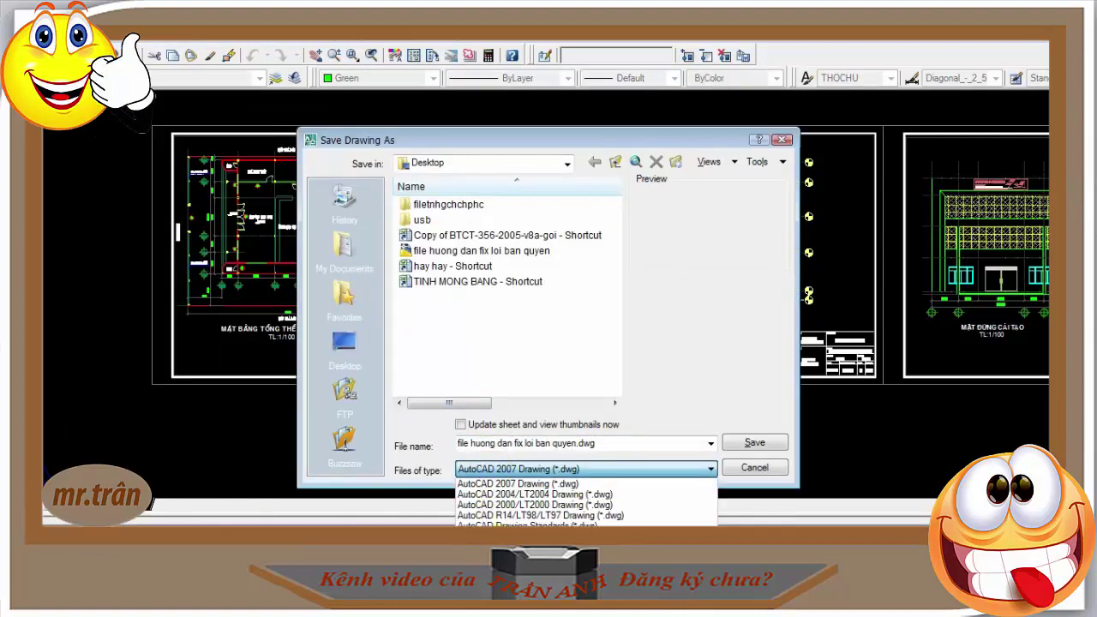
pyautogui.click(514, 547)
pyautogui.click(765, 444)
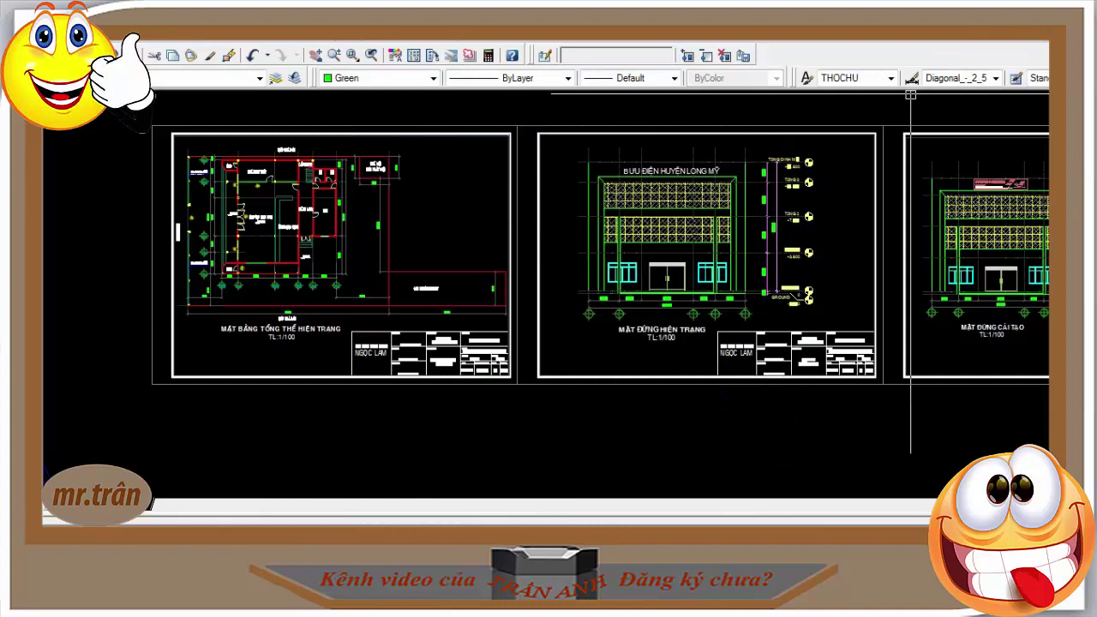
# Step: Accept the AutoCAD 2007 format and file-replace prompts, then exit AutoCAD
pyautogui.hotkey('ctrl', 's')
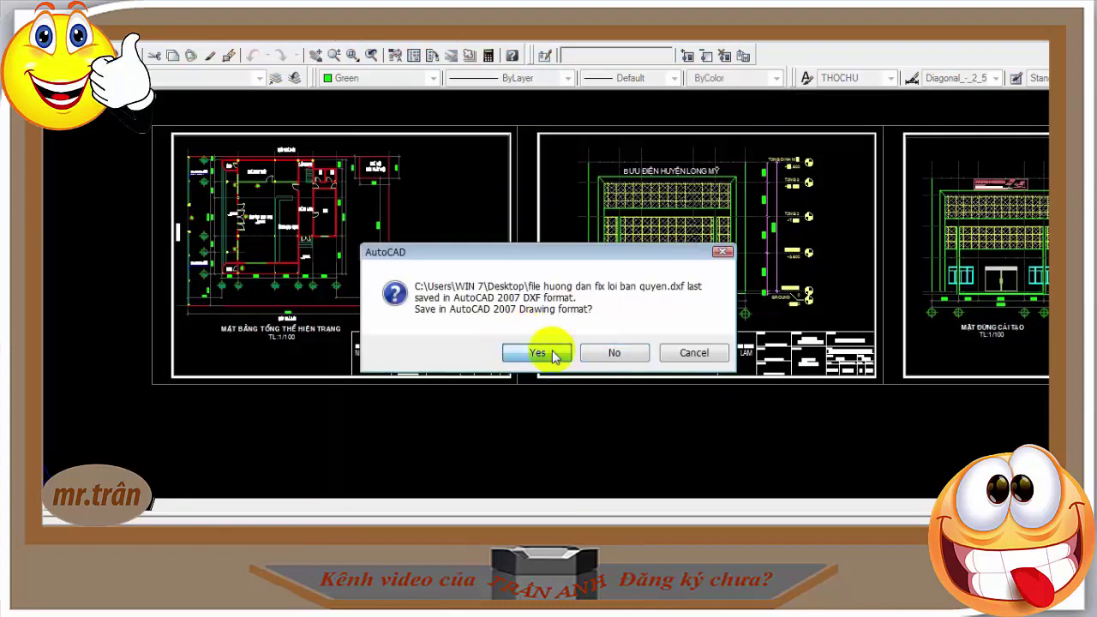
pyautogui.click(557, 358)
pyautogui.click(753, 442)
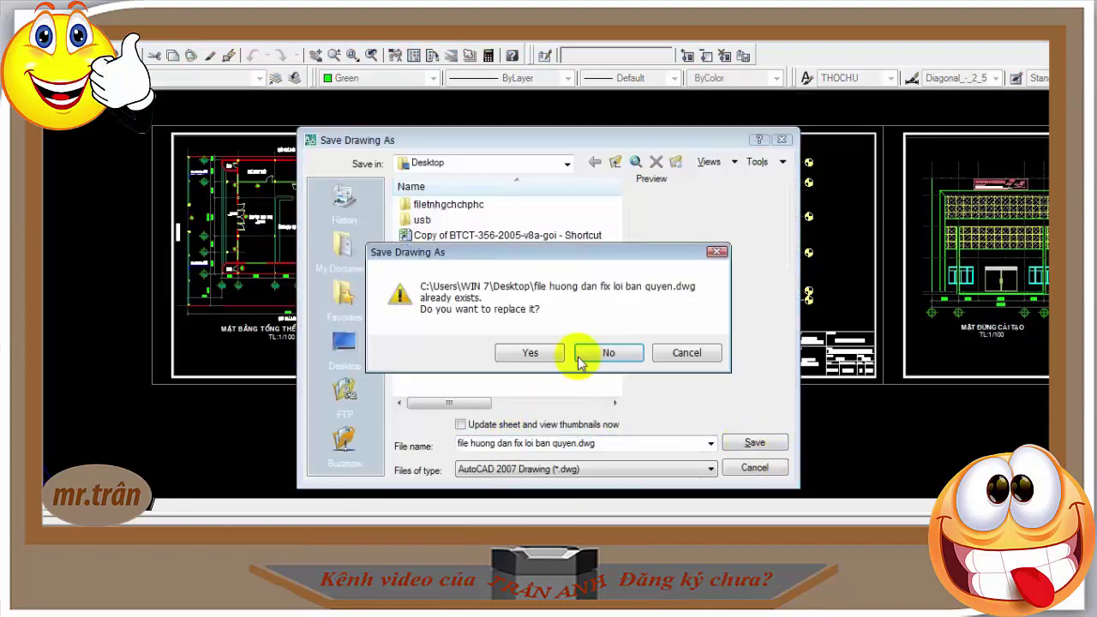
pyautogui.click(523, 352)
pyautogui.click(1035, 57)
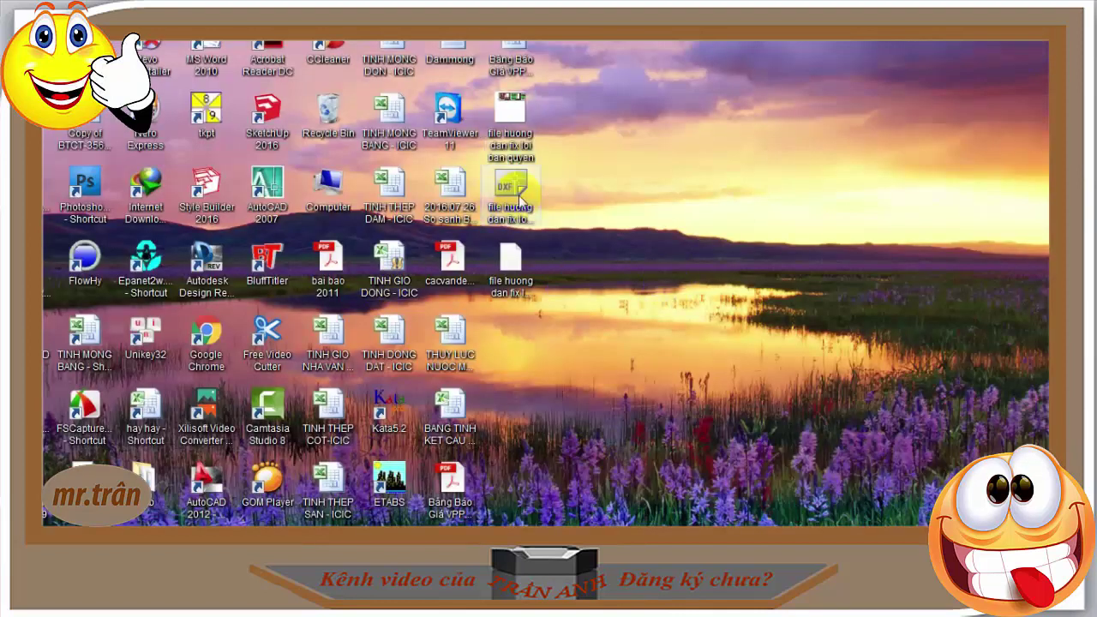
# Step: Open the DXF copy, then delete both extra 'file huong dan' files from the Desktop
pyautogui.doubleClick(521, 199)
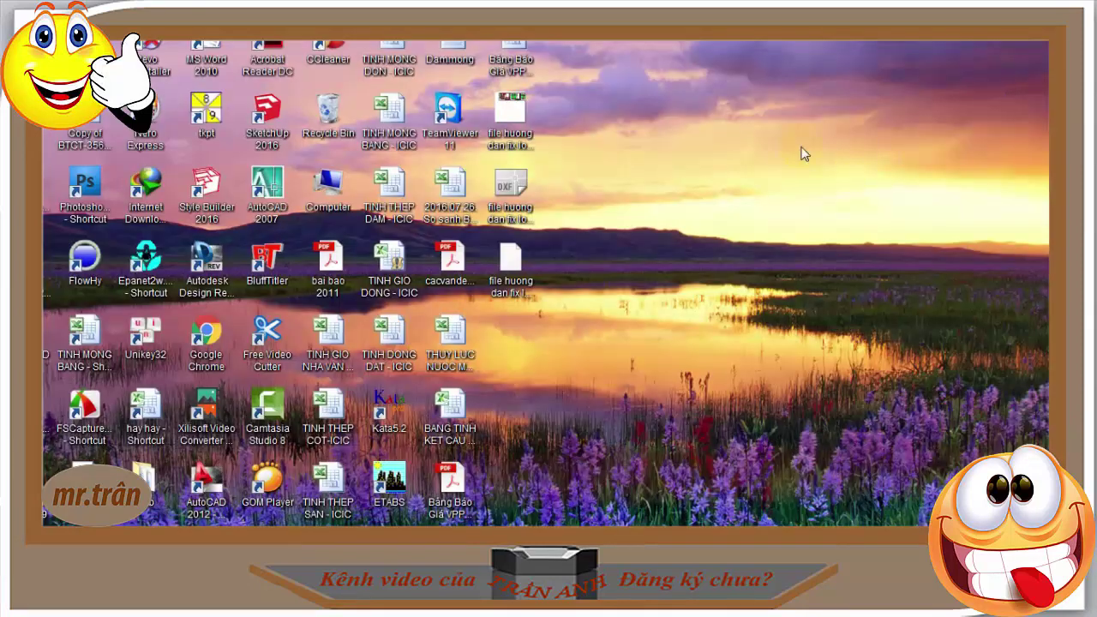
pyautogui.rightClick(717, 176)
pyautogui.click(733, 215)
pyautogui.click(579, 295)
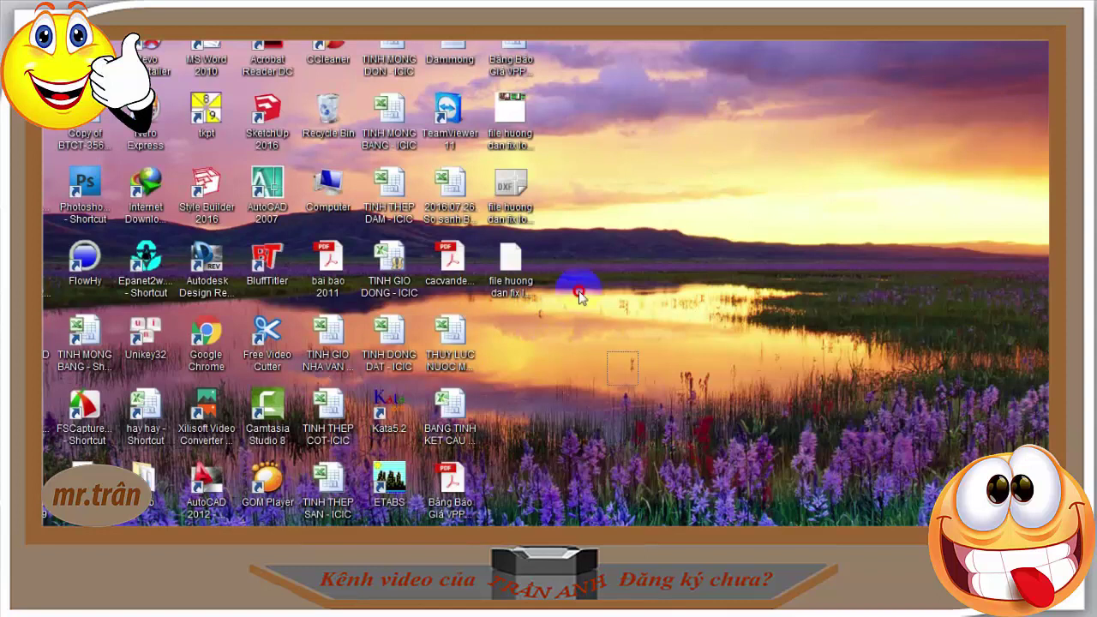
pyautogui.moveTo(639, 383); pyautogui.dragTo(482, 165)
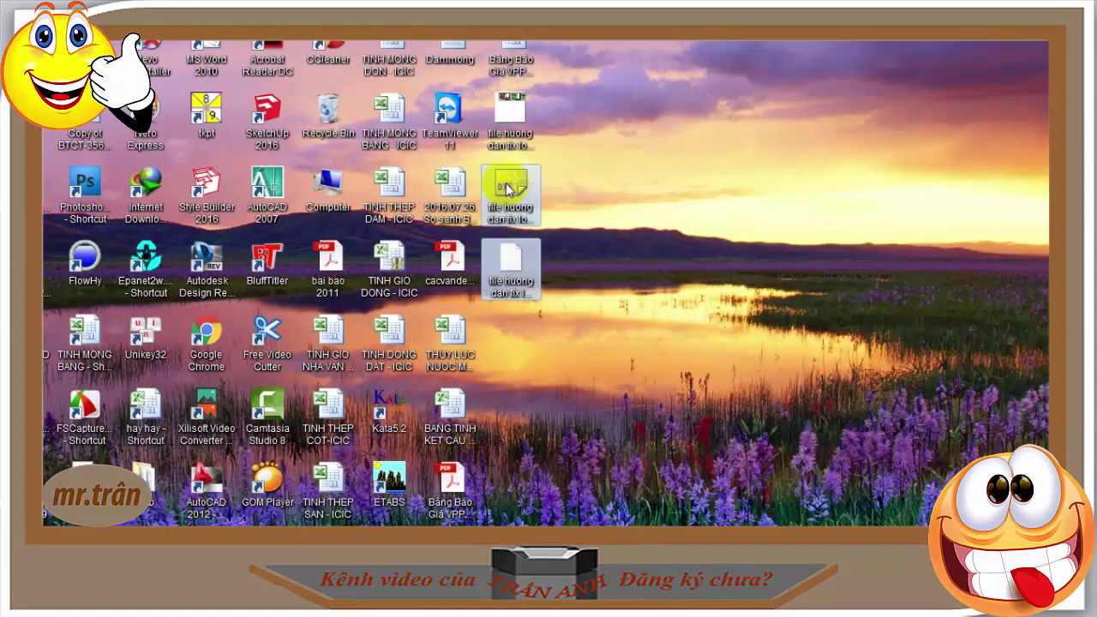
pyautogui.press('Delete')
pyautogui.press('Return')
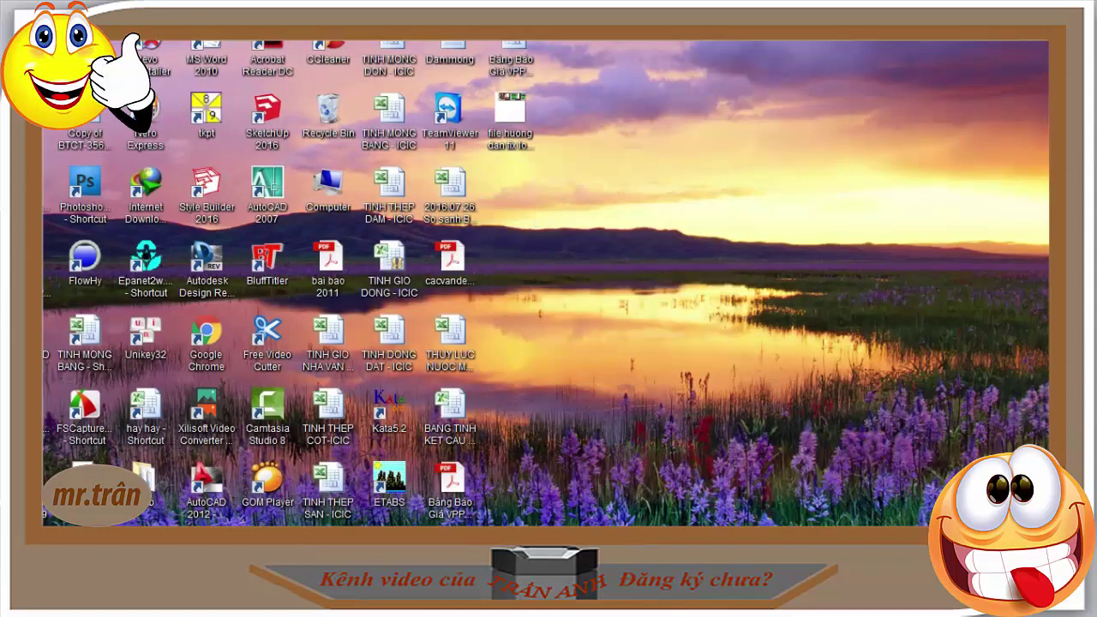
# Step: Refresh the desktop and open the remaining drawing with AutoCAD 2012
pyautogui.rightClick(656, 254)
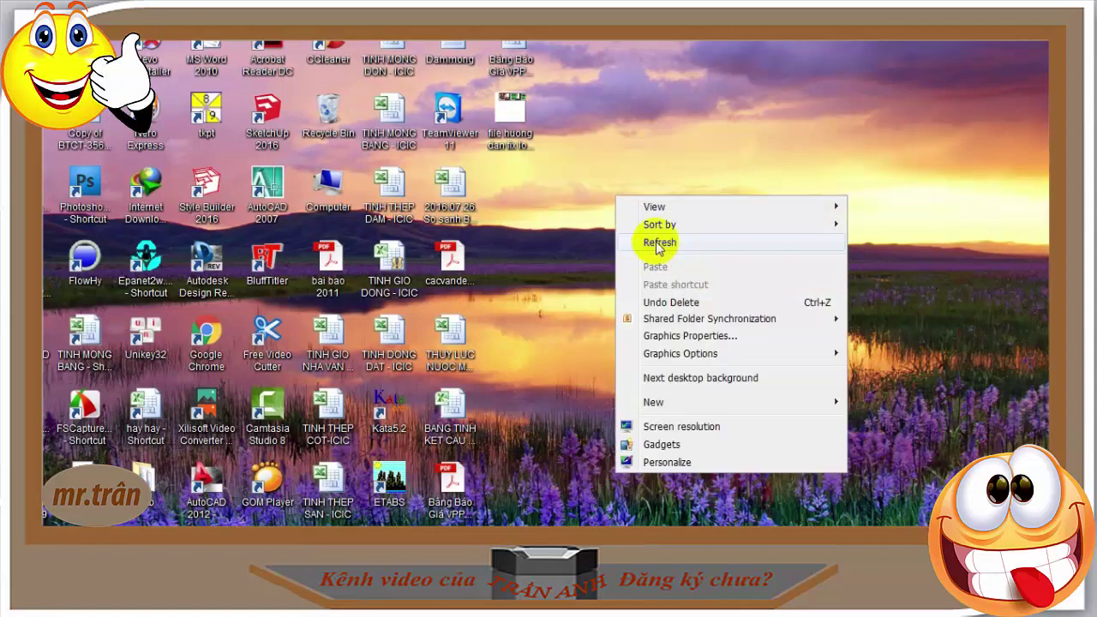
pyautogui.click(643, 244)
pyautogui.rightClick(514, 127)
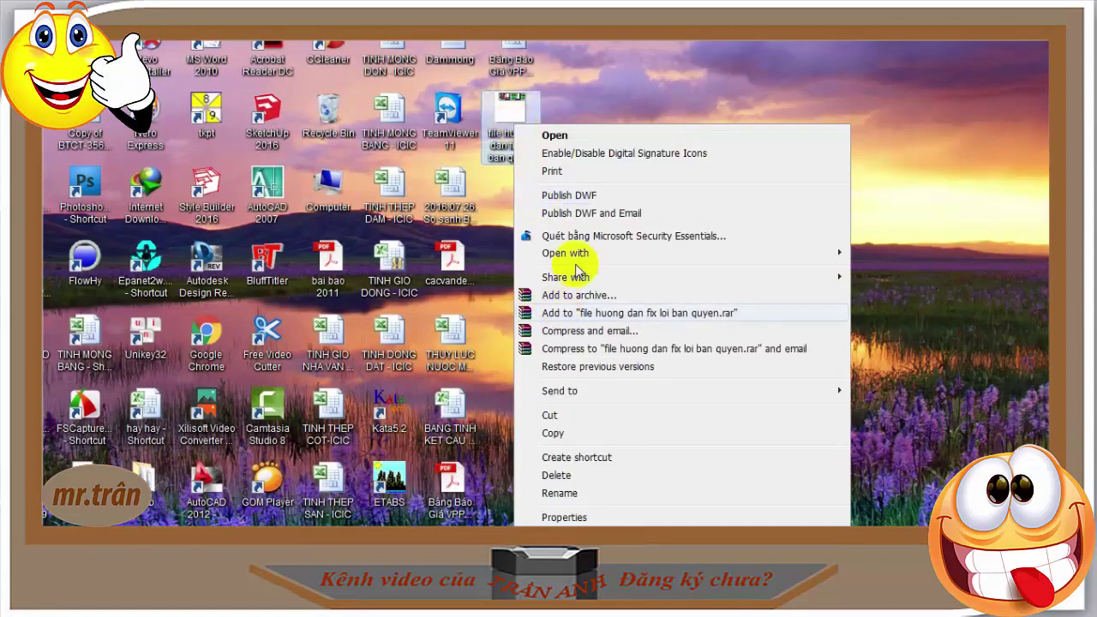
pyautogui.moveTo(565, 252)
pyautogui.click(919, 271)
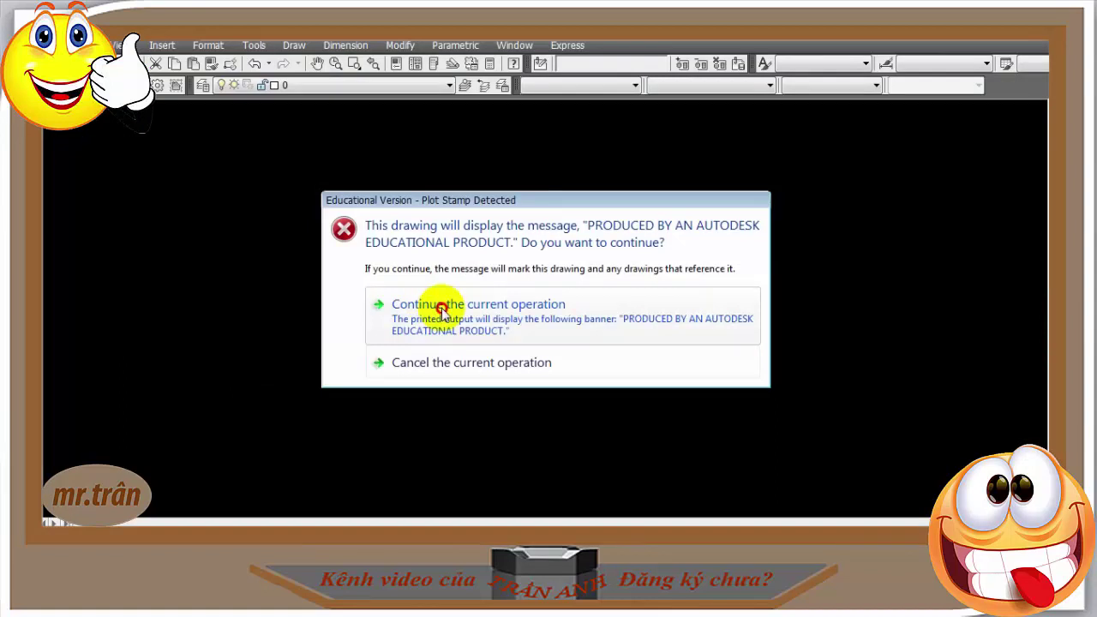
# Step: Accept the educational-version warnings, substitute the missing VNI font, and zoom to fit three sheets
pyautogui.click(442, 313)
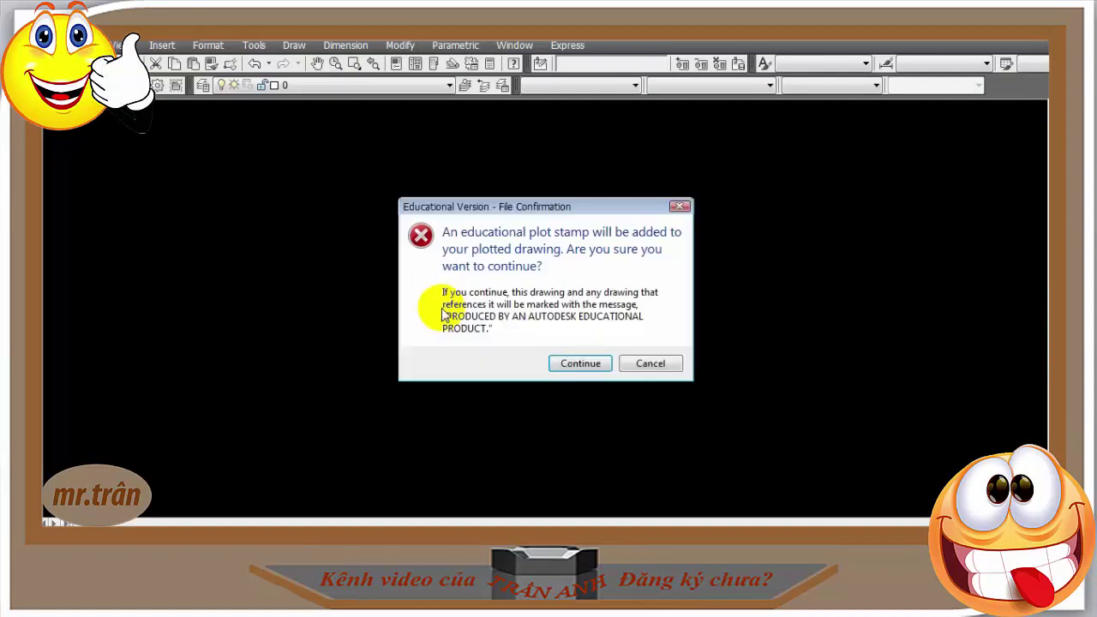
pyautogui.click(578, 362)
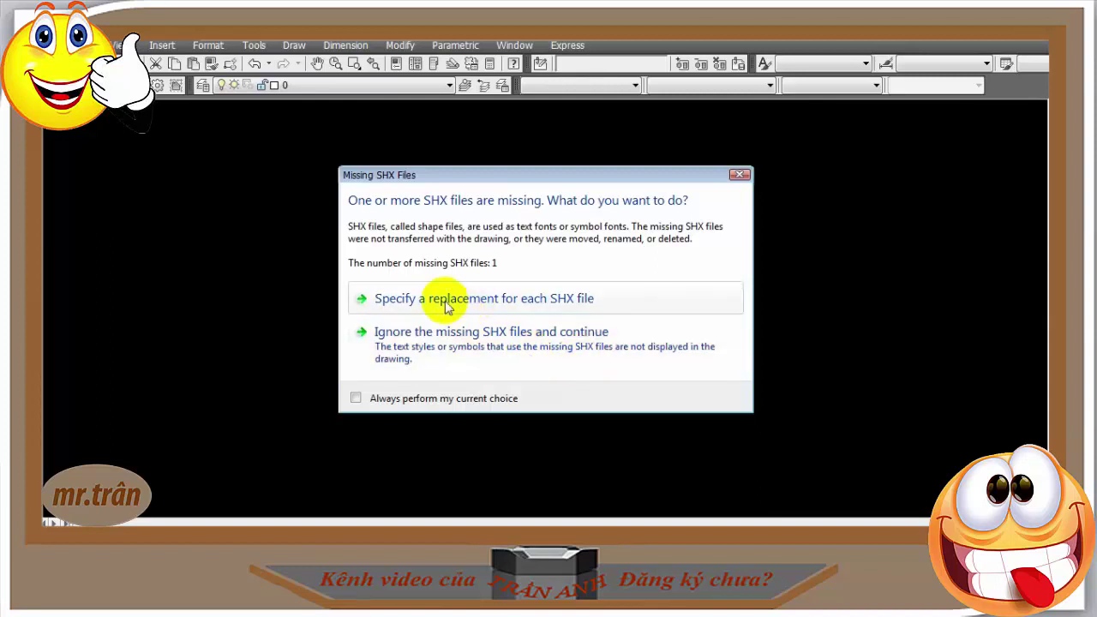
pyautogui.click(446, 303)
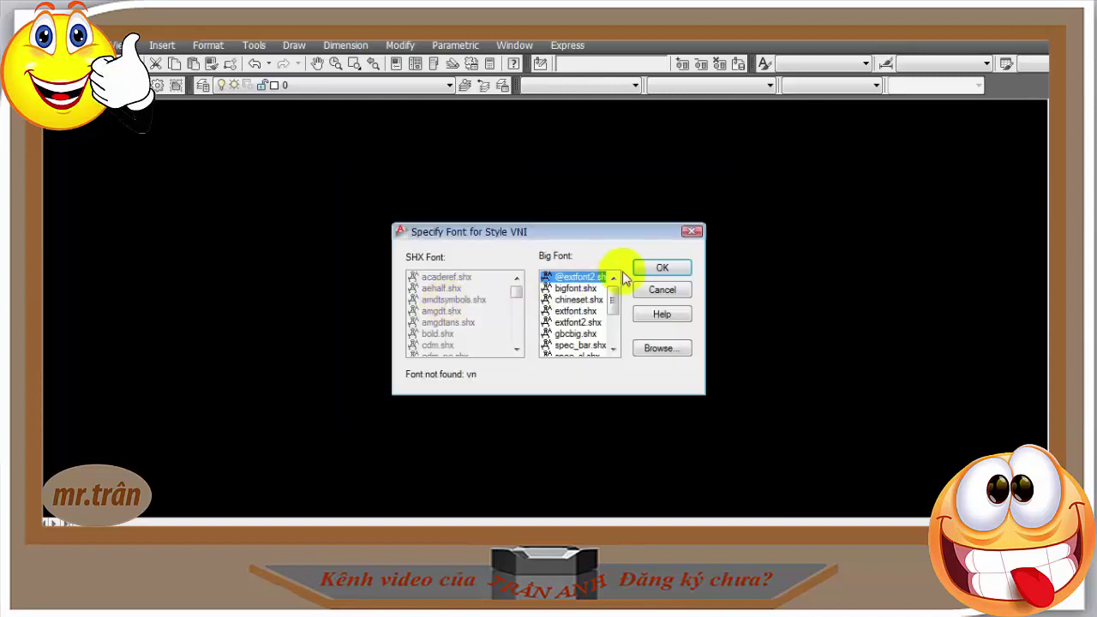
pyautogui.click(653, 272)
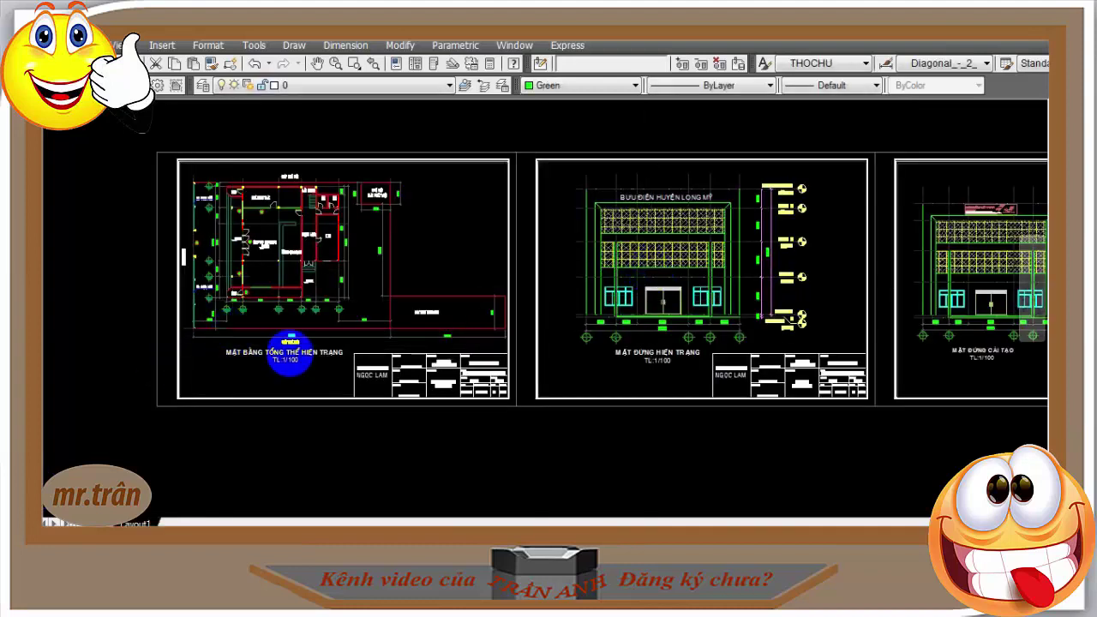
pyautogui.scroll(-2, 295, 335)
pyautogui.scroll(-2, 225, 351)
pyautogui.scroll(3, 257, 325)
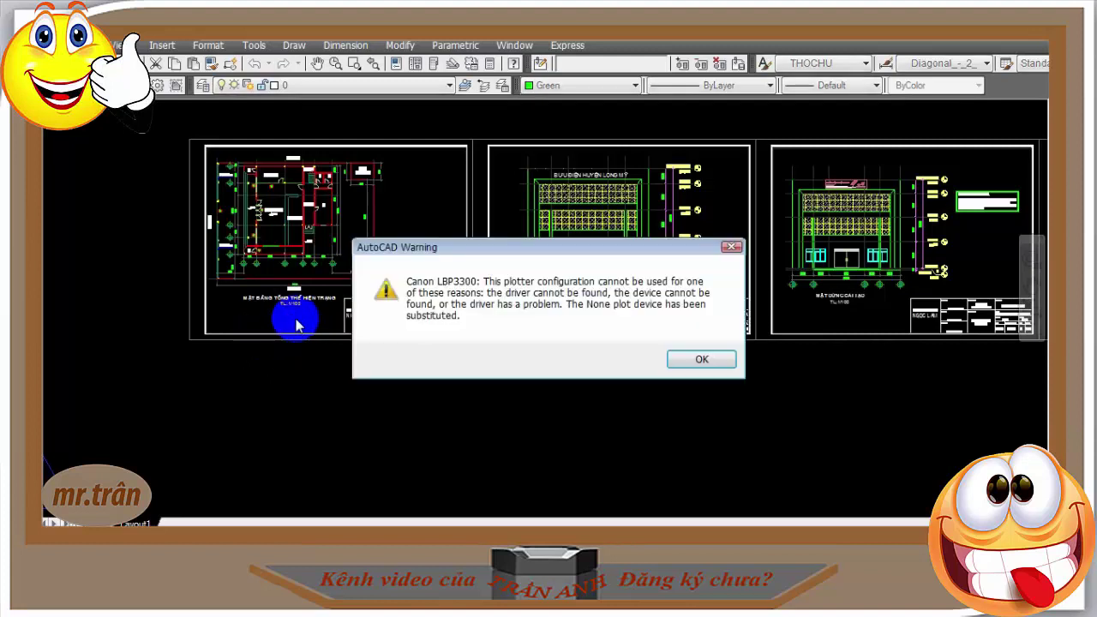
# Step: Preview the site-plan sheet windowed with the previous plot setup, DWF6 ePlot A3, showing the stamp
pyautogui.click(696, 360)
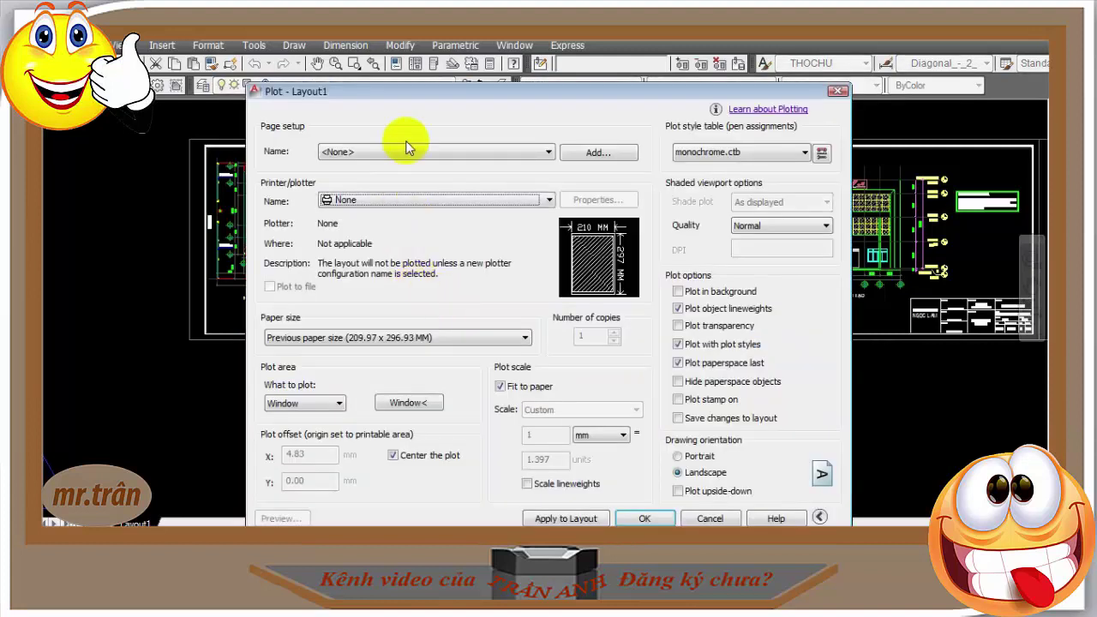
pyautogui.click(368, 156)
pyautogui.click(360, 176)
pyautogui.click(403, 403)
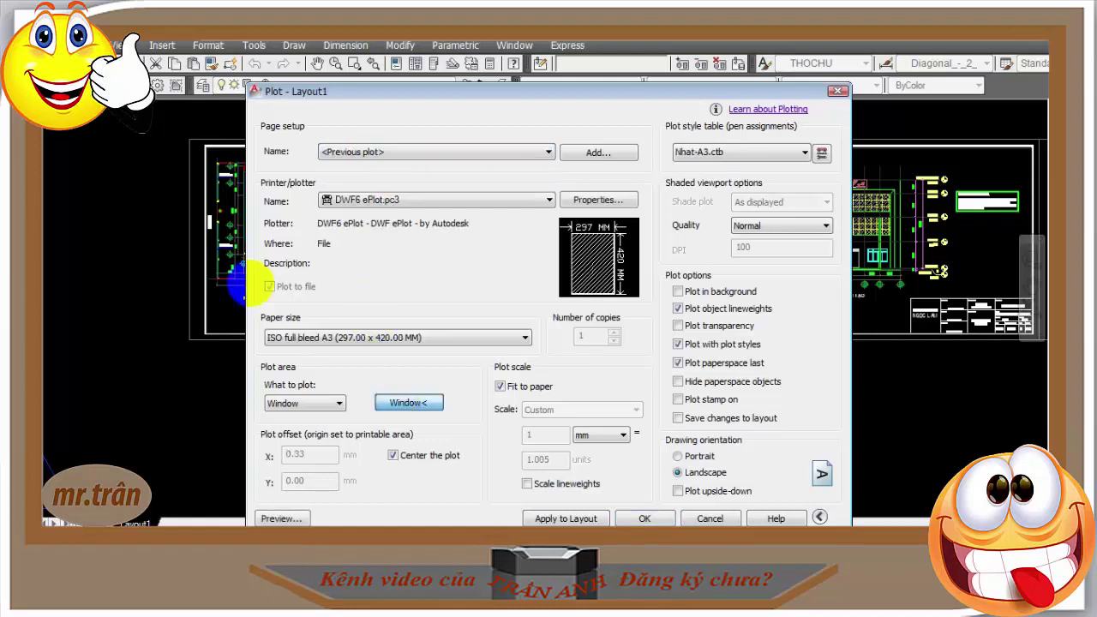
pyautogui.click(189, 139)
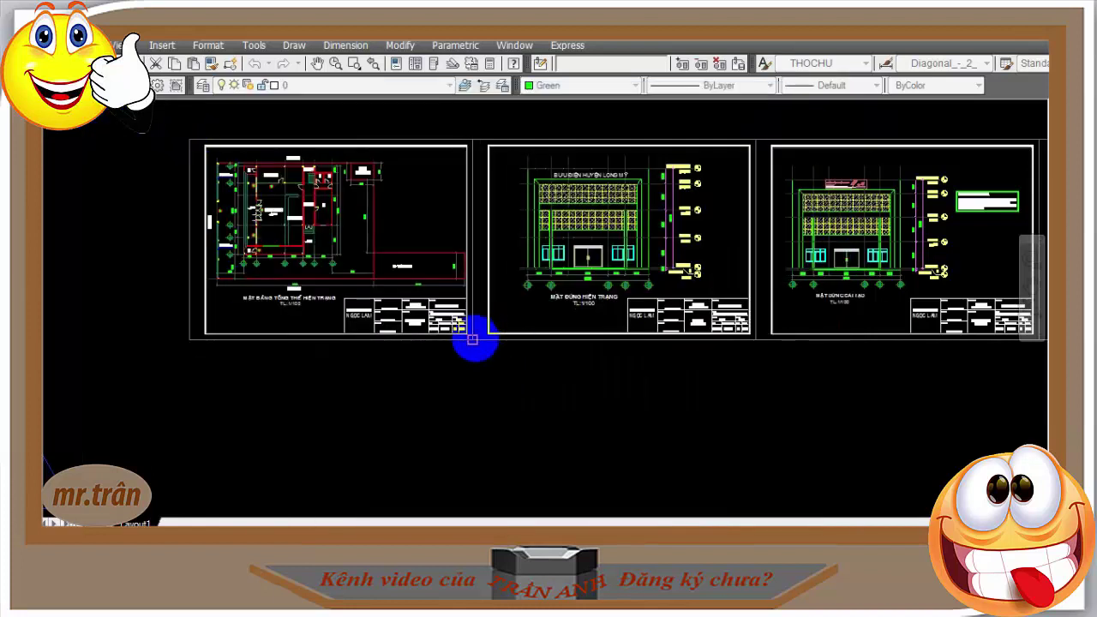
pyautogui.click(472, 339)
pyautogui.click(283, 518)
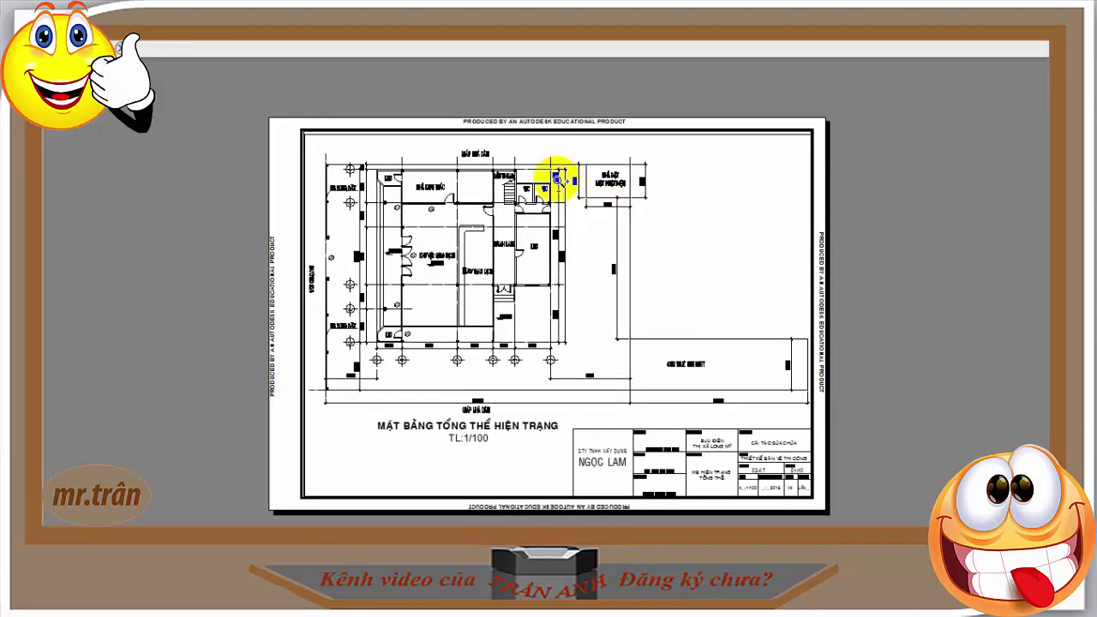
pyautogui.press('Escape')
# Step: Save the drawing to the Desktop as an AutoCAD 2007/LT2007 DXF file
pyautogui.click(53, 45)
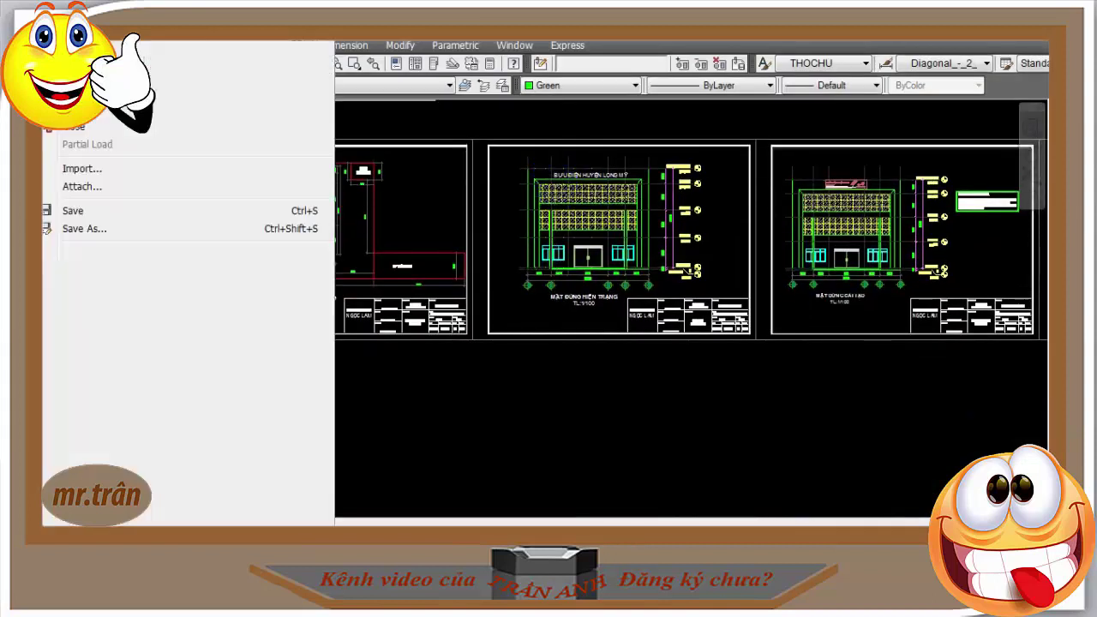
pyautogui.click(84, 228)
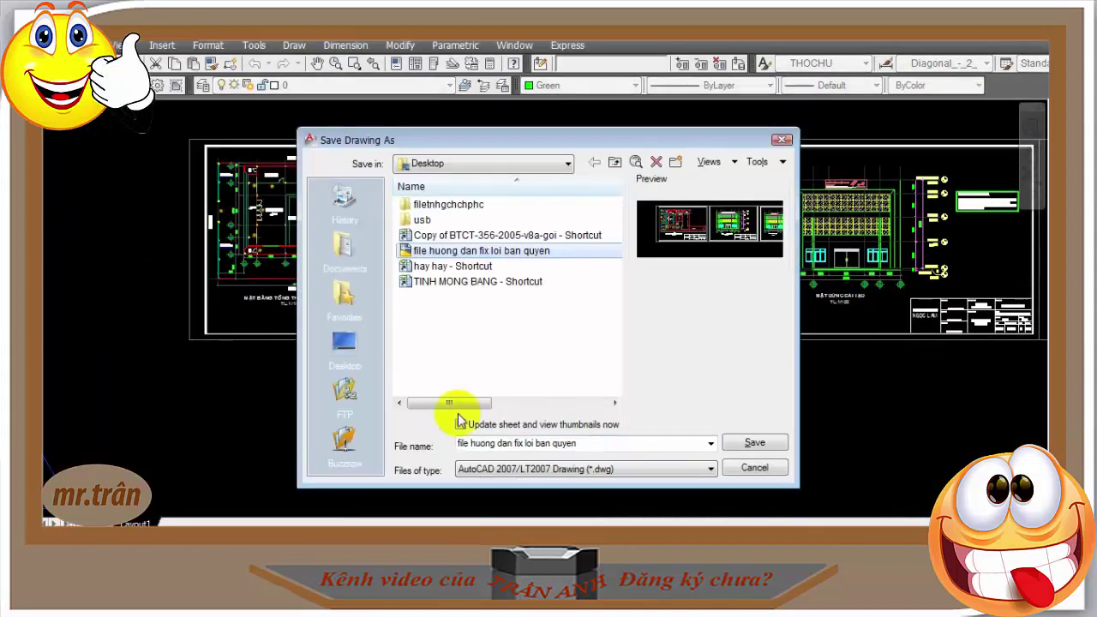
pyautogui.click(494, 473)
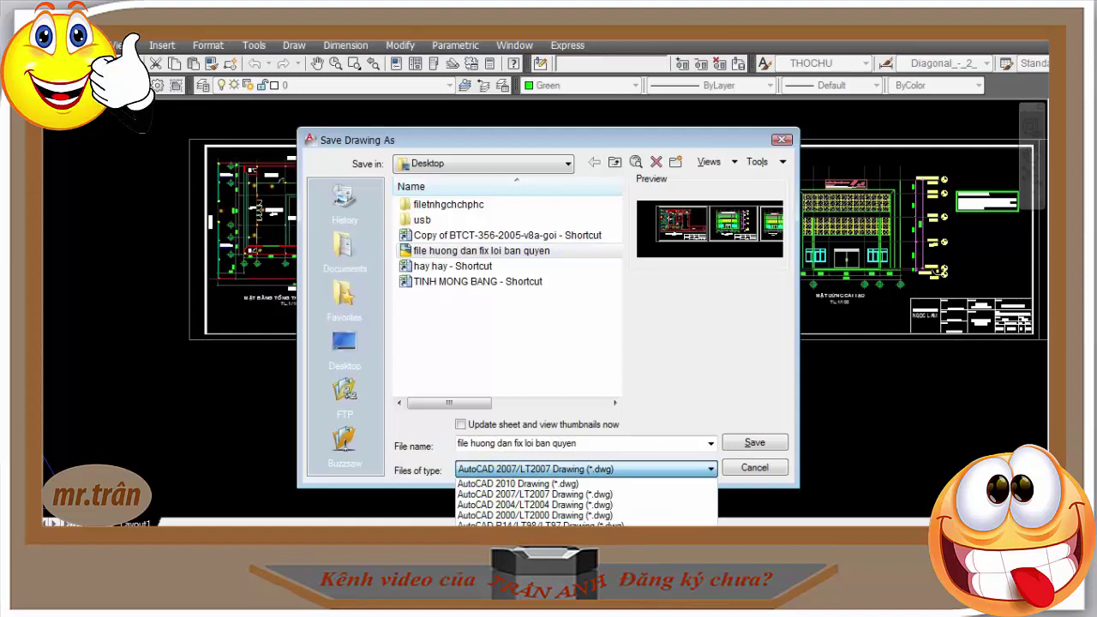
pyautogui.click(514, 546)
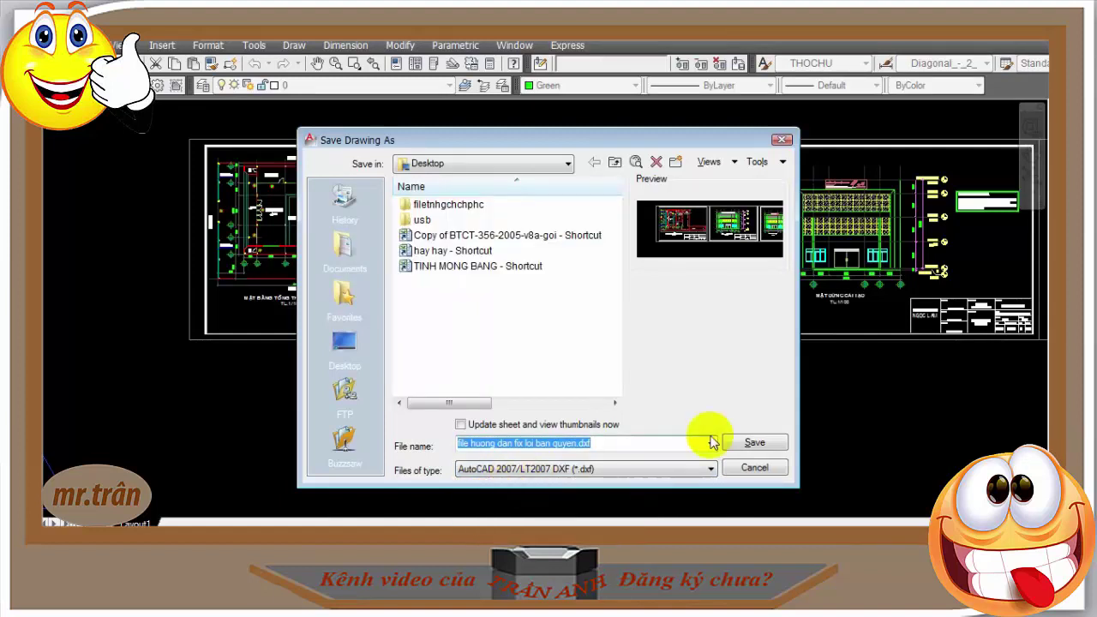
pyautogui.click(754, 443)
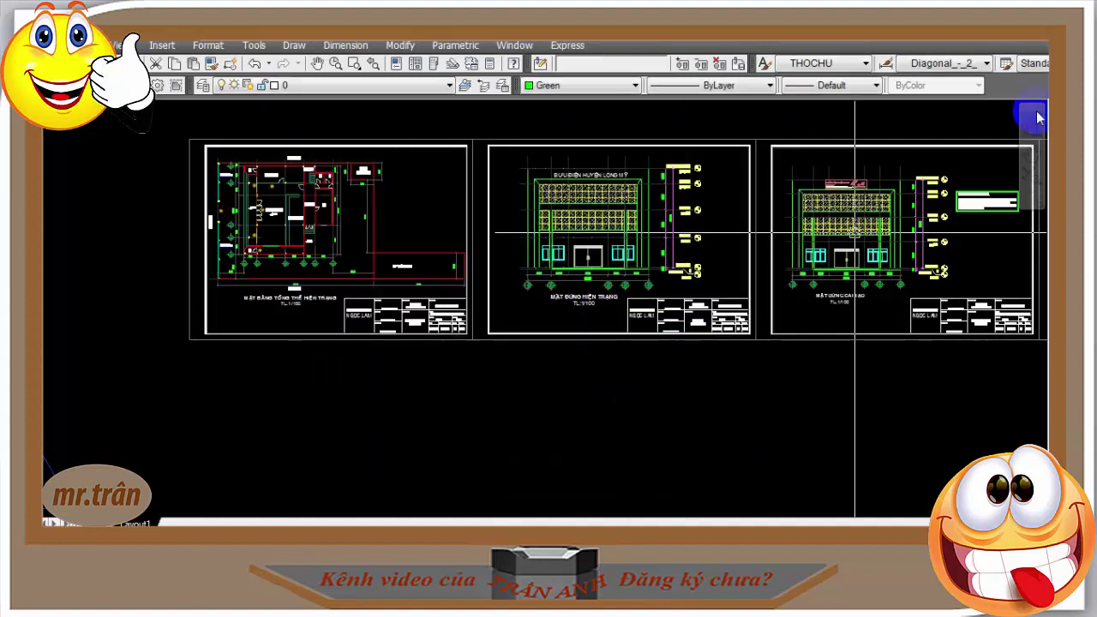
# Step: Resave as an AutoCAD 2010 DWG, replacing the existing file, and close the drawing
pyautogui.hotkey('ctrl', 's')
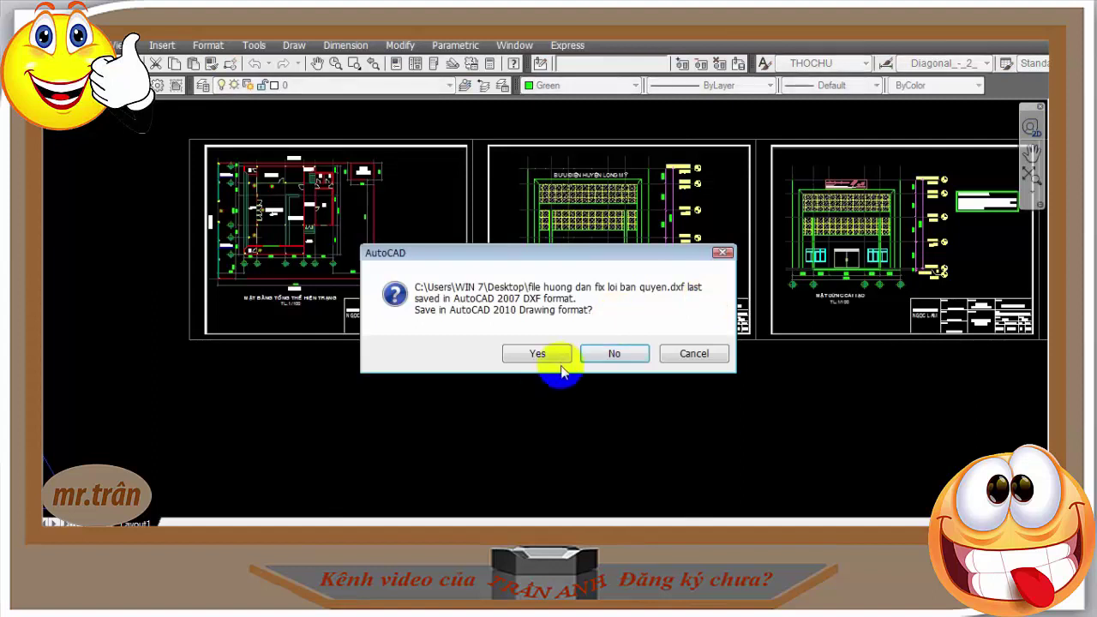
pyautogui.click(553, 356)
pyautogui.click(754, 443)
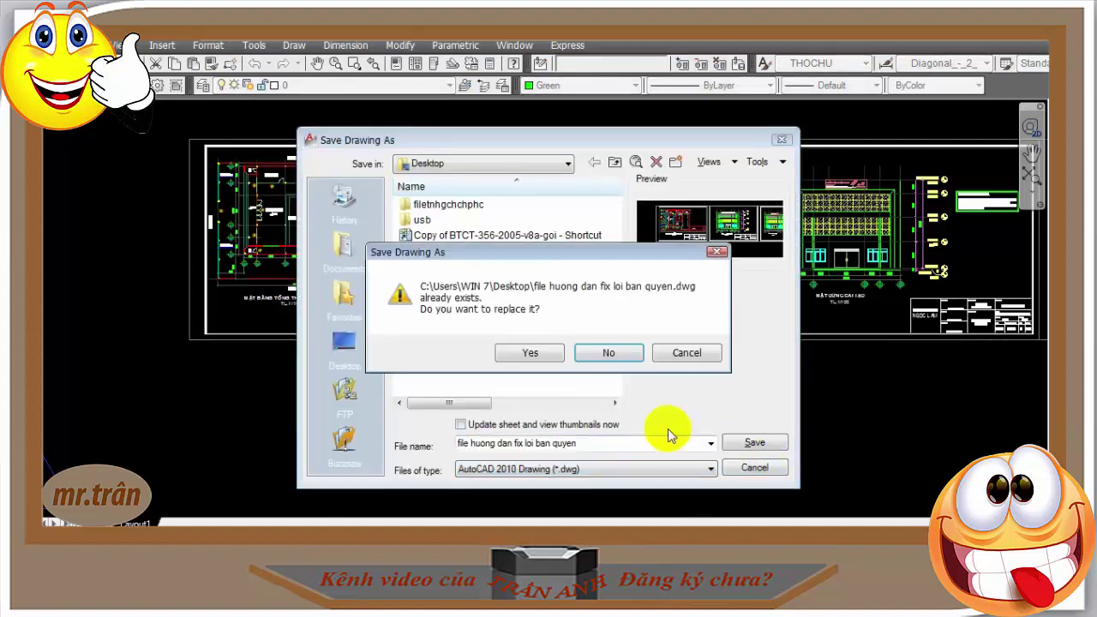
pyautogui.click(525, 351)
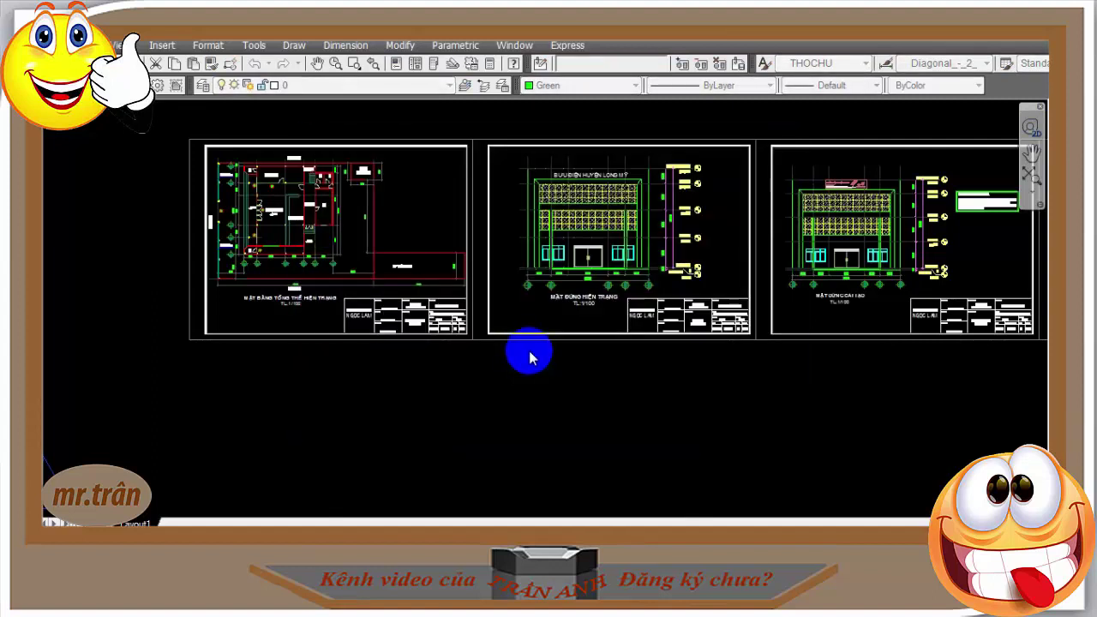
pyautogui.hotkey('ctrl', 'F4')
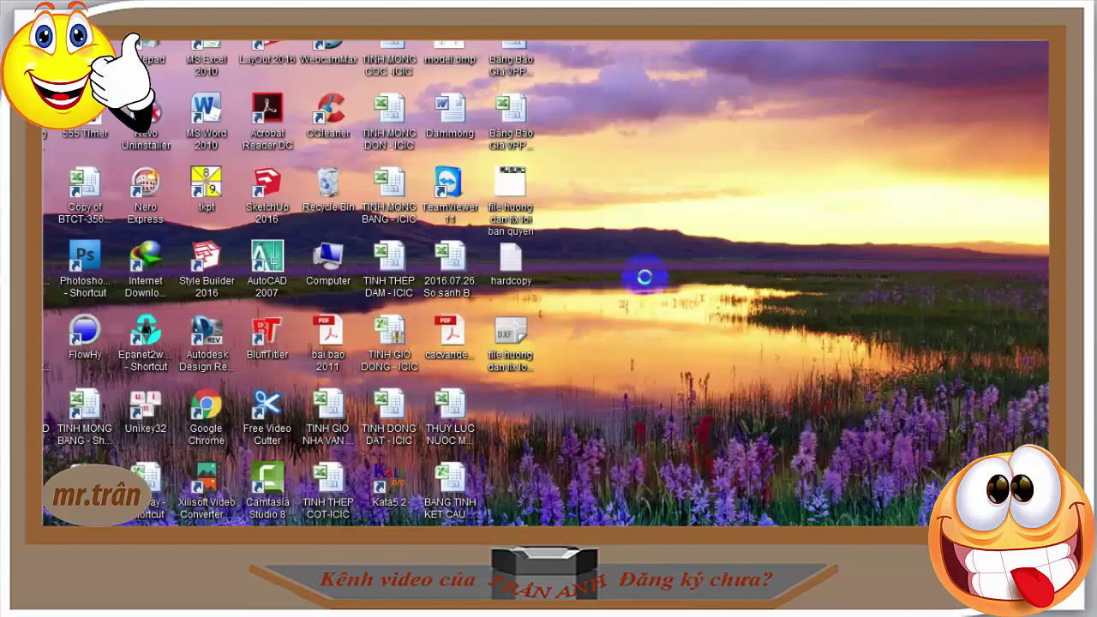
# Step: Refresh the desktop, open the DXF copy in AutoCAD, and start Plot past the printer warning
pyautogui.rightClick(627, 250)
pyautogui.click(643, 289)
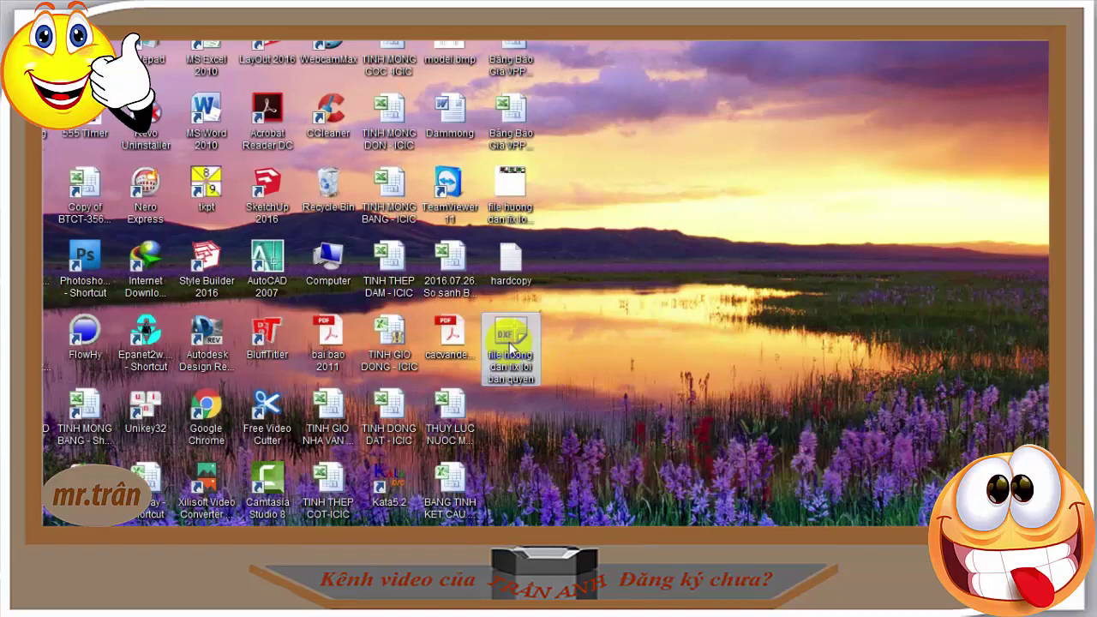
pyautogui.rightClick(512, 347)
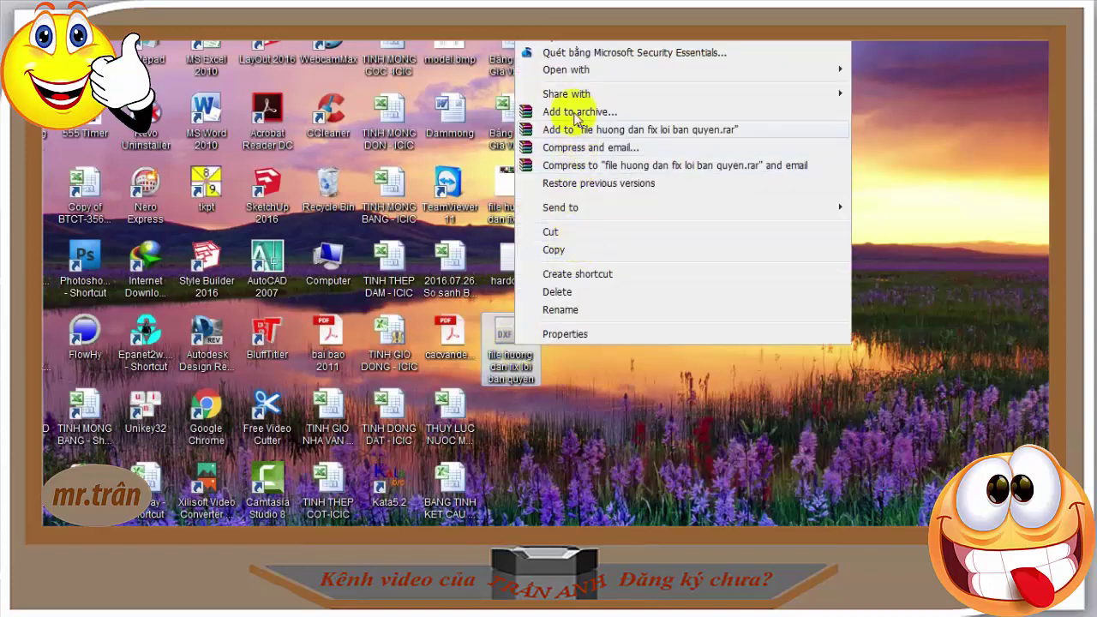
pyautogui.moveTo(600, 70)
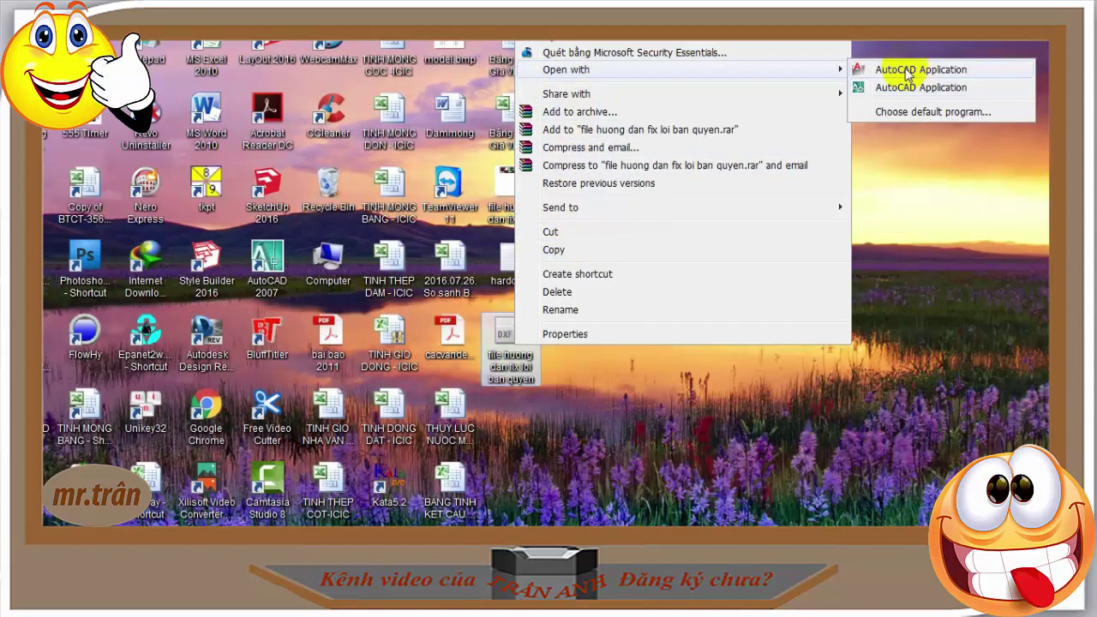
pyautogui.click(907, 72)
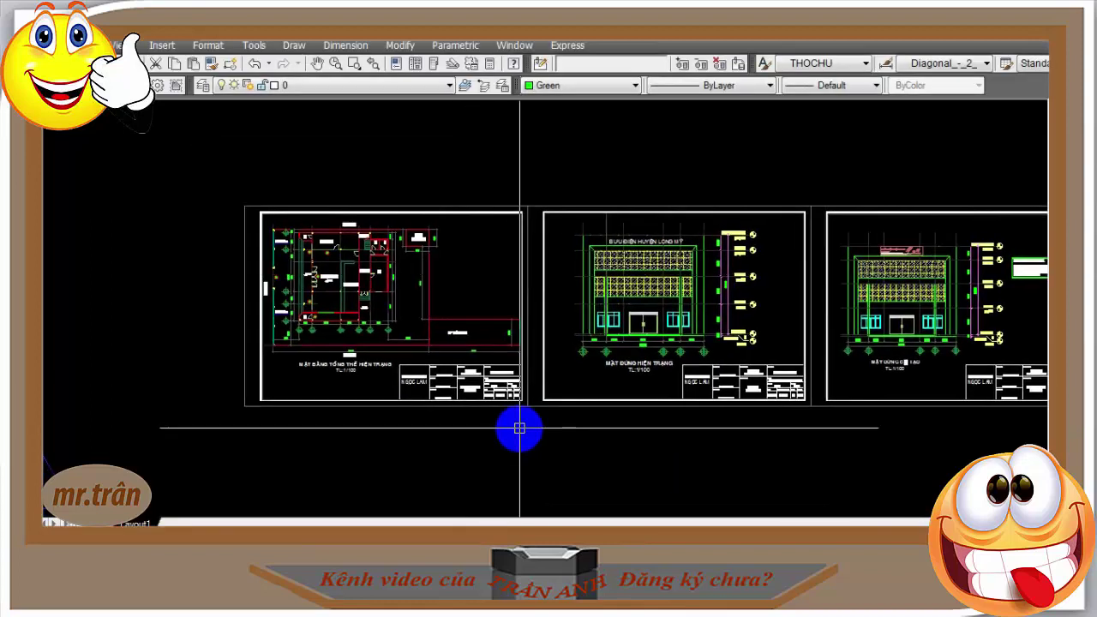
pyautogui.hotkey('ctrl', 'p')
pyautogui.click(681, 354)
# Step: Preview the DXF copy's site-plan sheet with the previous plot setup, confirming no educational stamp
pyautogui.click(383, 151)
pyautogui.click(369, 177)
pyautogui.click(401, 402)
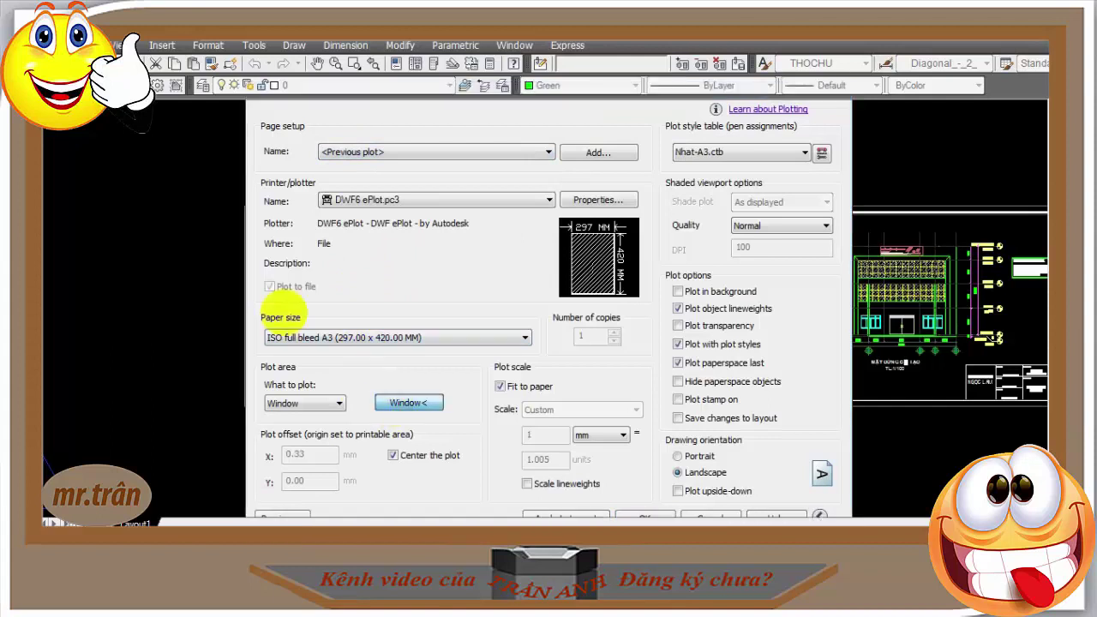
pyautogui.click(243, 209)
pyautogui.scroll(2, 585, 411)
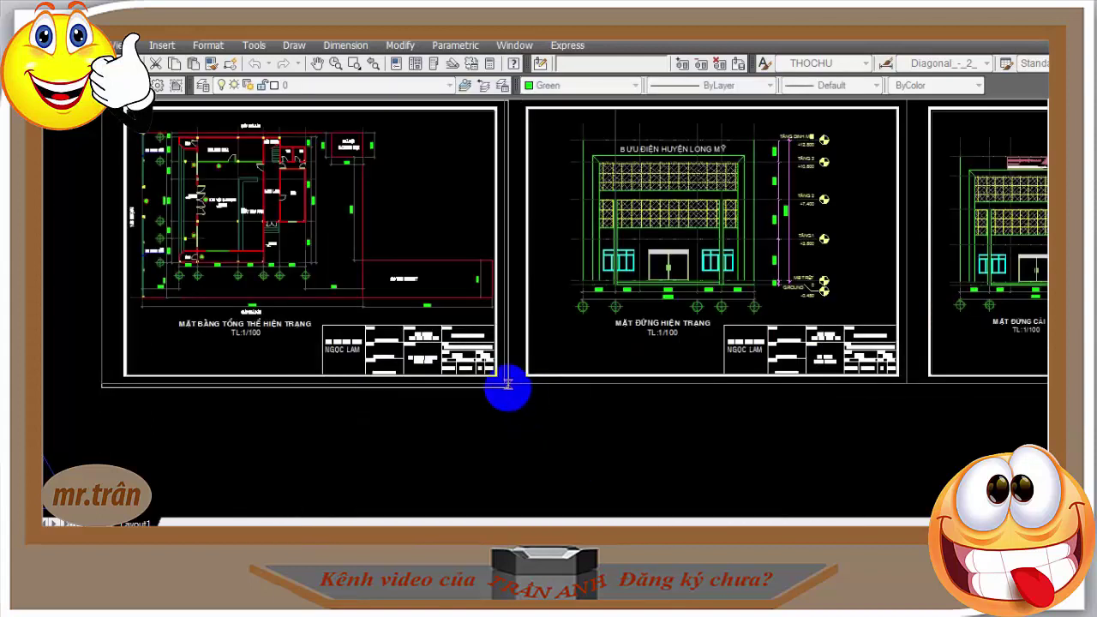
pyautogui.click(507, 387)
pyautogui.click(283, 512)
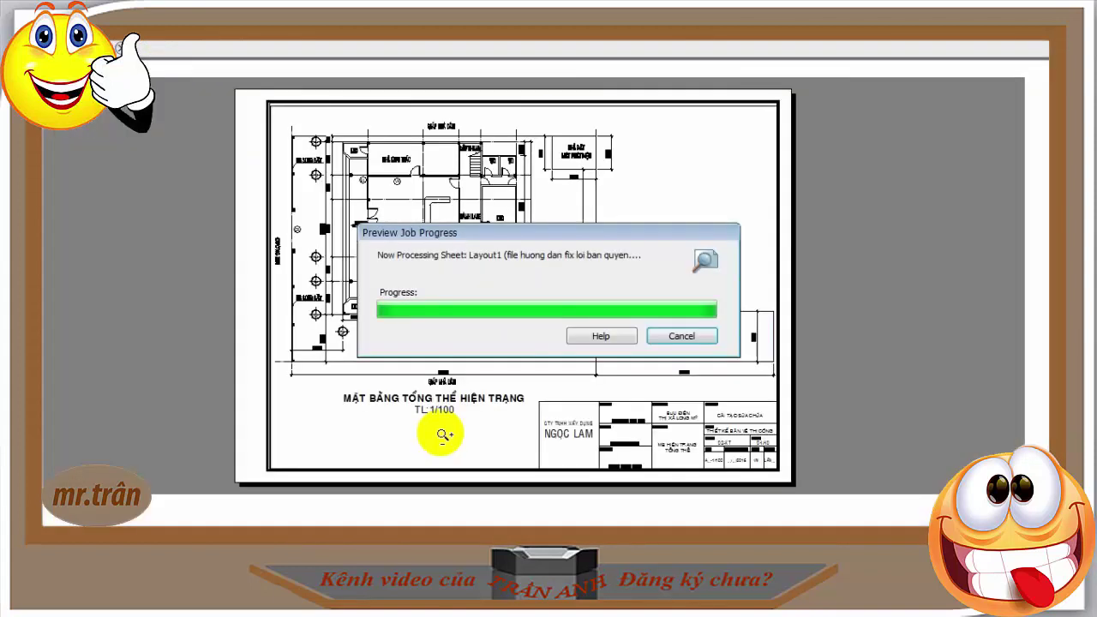
pyautogui.scroll(3, 443, 129)
pyautogui.scroll(-4, 641, 167)
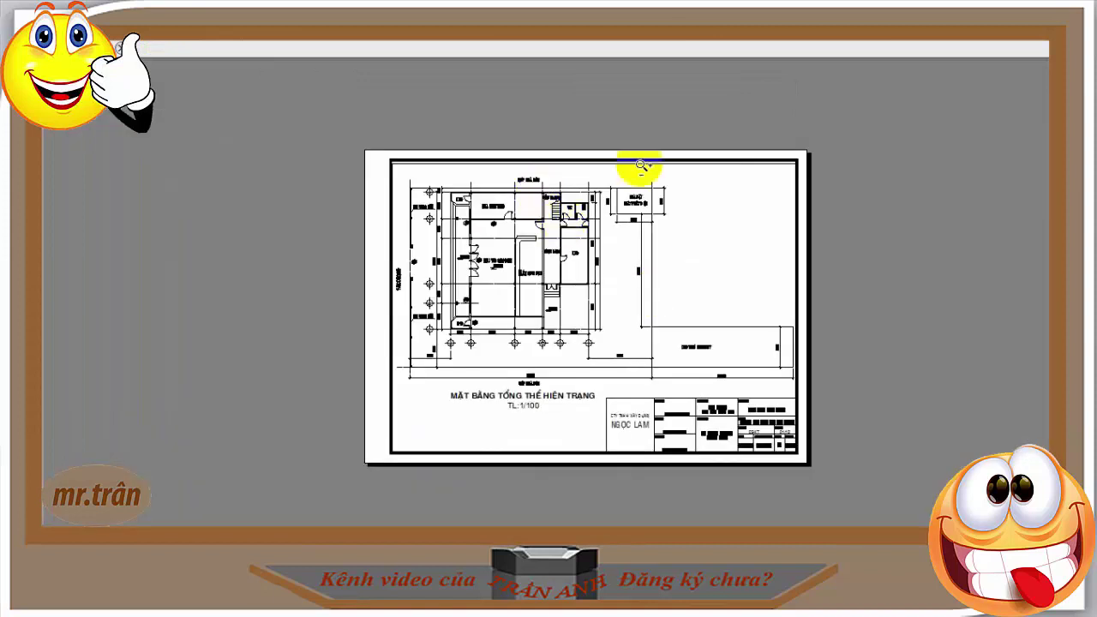
pyautogui.rightClick(548, 450)
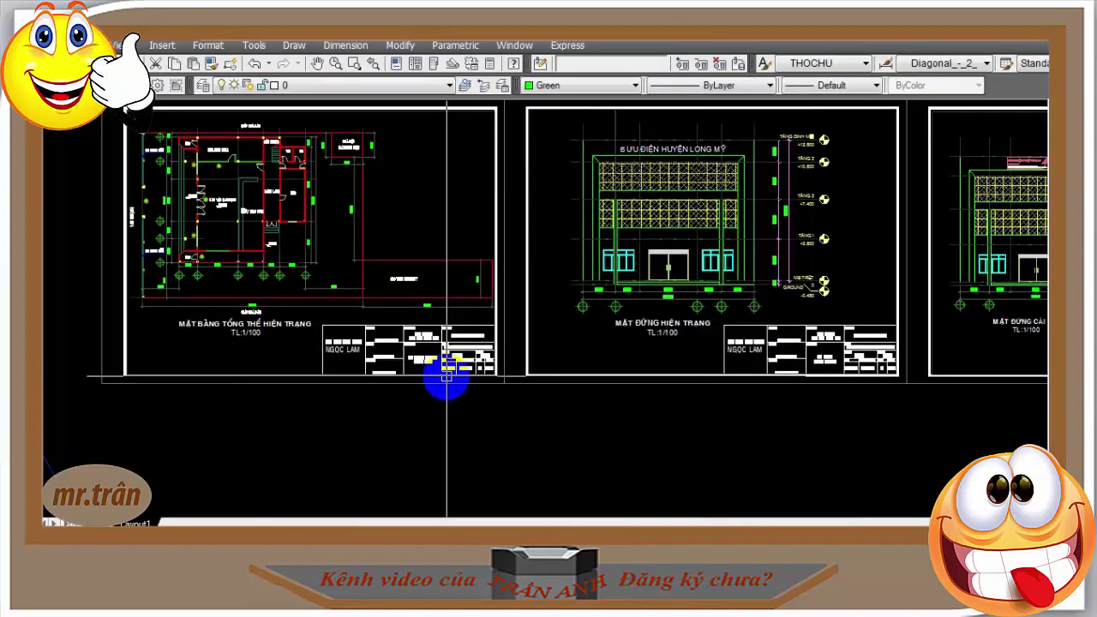
pyautogui.moveTo(447, 374); pyautogui.dragTo(600, 432, button='middle')
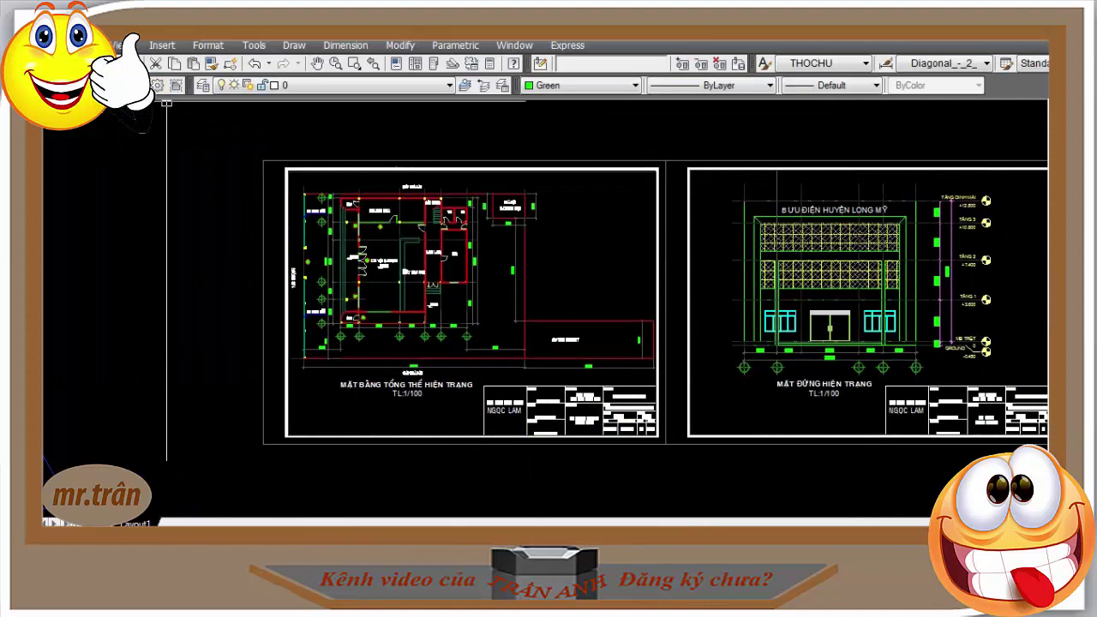
# Step: Save to the Desktop as AutoCAD 2007 DWG 'da fix loi ban quyen', then exit AutoCAD
pyautogui.click(19, 44)
pyautogui.click(74, 226)
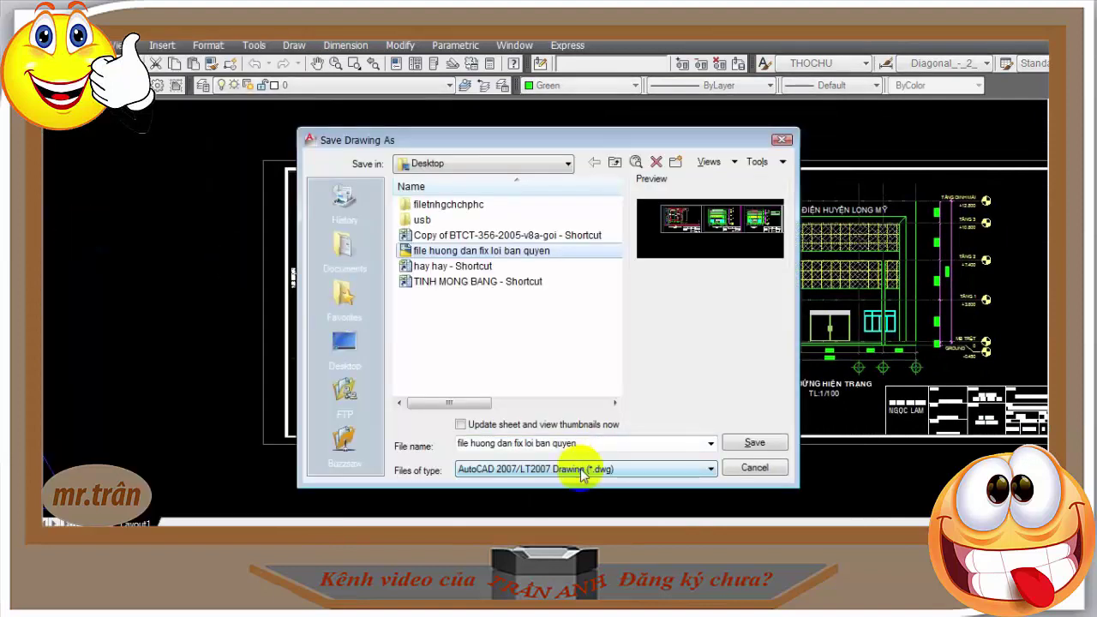
pyautogui.click(526, 469)
pyautogui.click(533, 496)
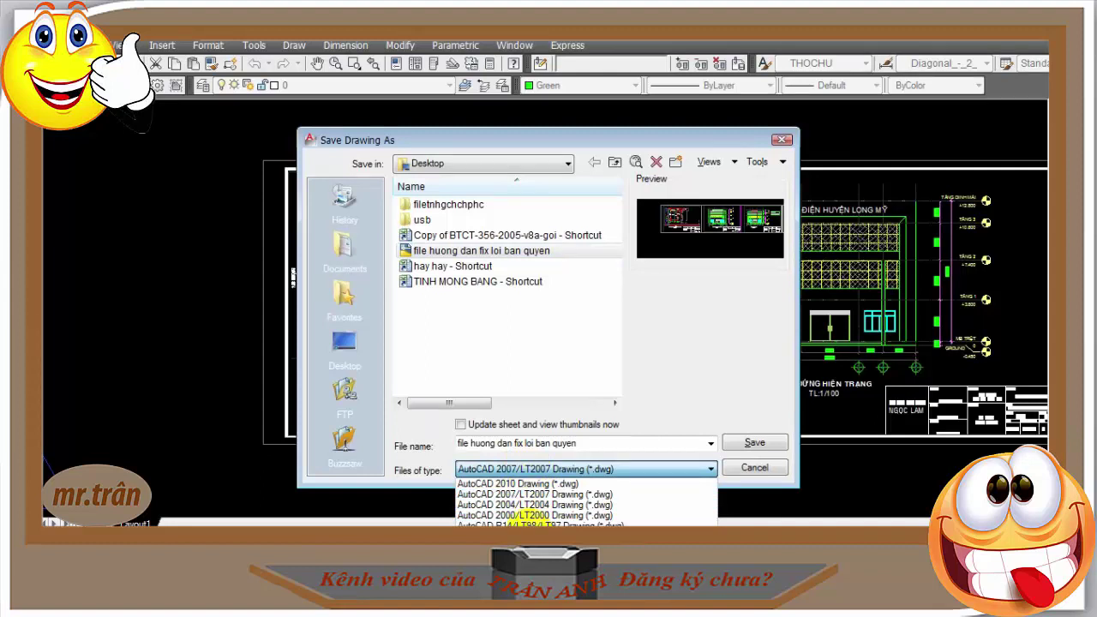
pyautogui.click(533, 496)
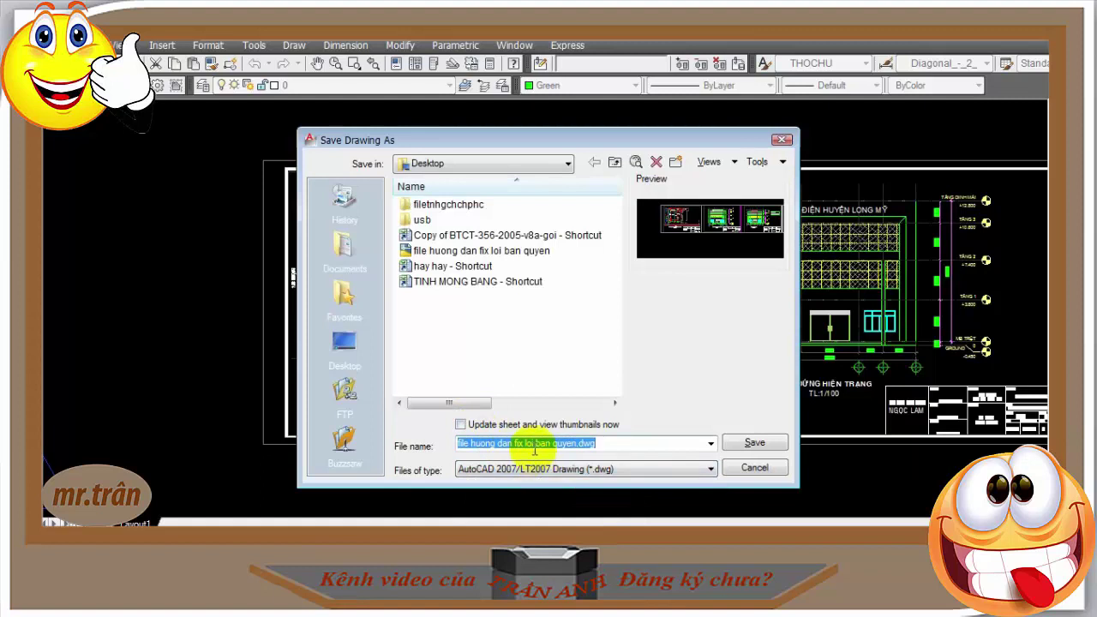
pyautogui.write('da fi')
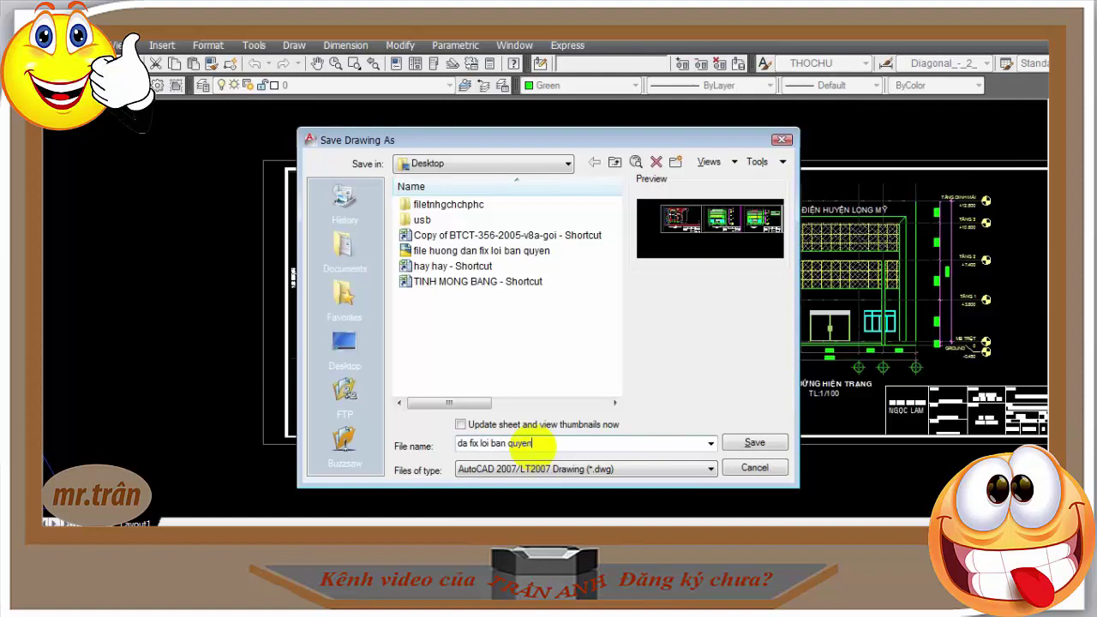
pyautogui.click(742, 442)
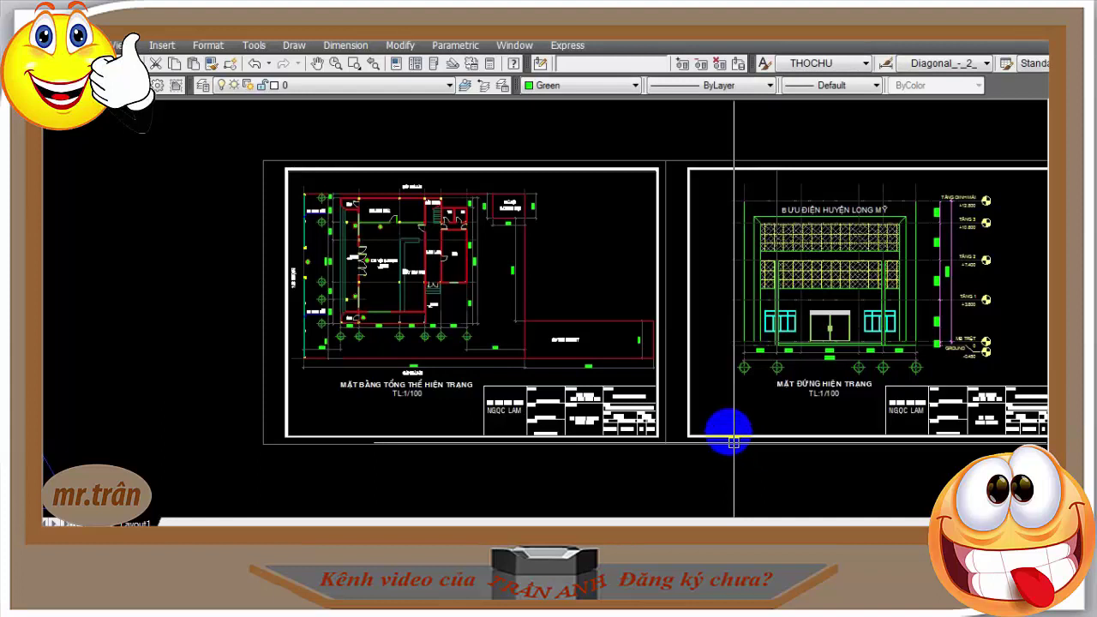
pyautogui.hotkey('alt', 'F4')
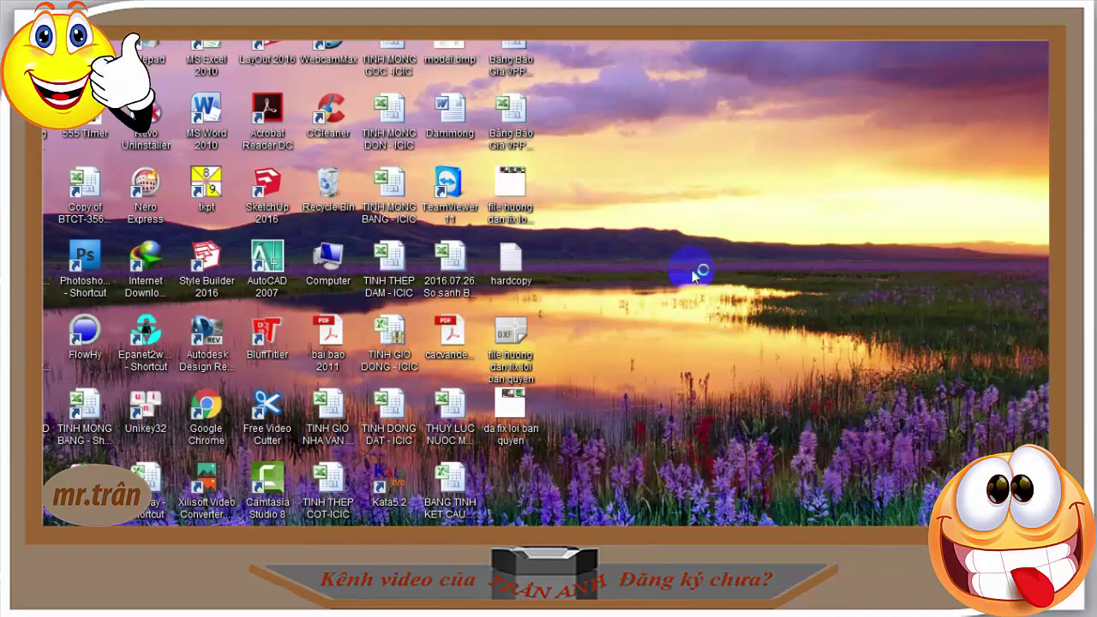
# Step: Refresh the desktop and open 'da fix loi ban quyen' with AutoCAD Application
pyautogui.rightClick(709, 237)
pyautogui.click(724, 283)
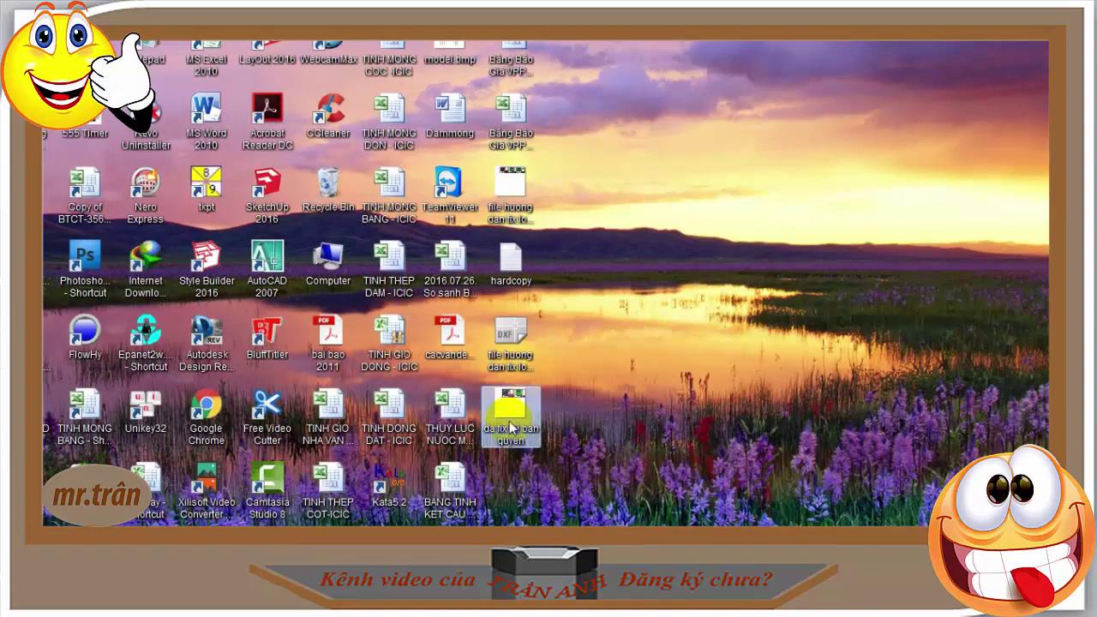
pyautogui.rightClick(510, 417)
pyautogui.moveTo(600, 141)
pyautogui.click(857, 161)
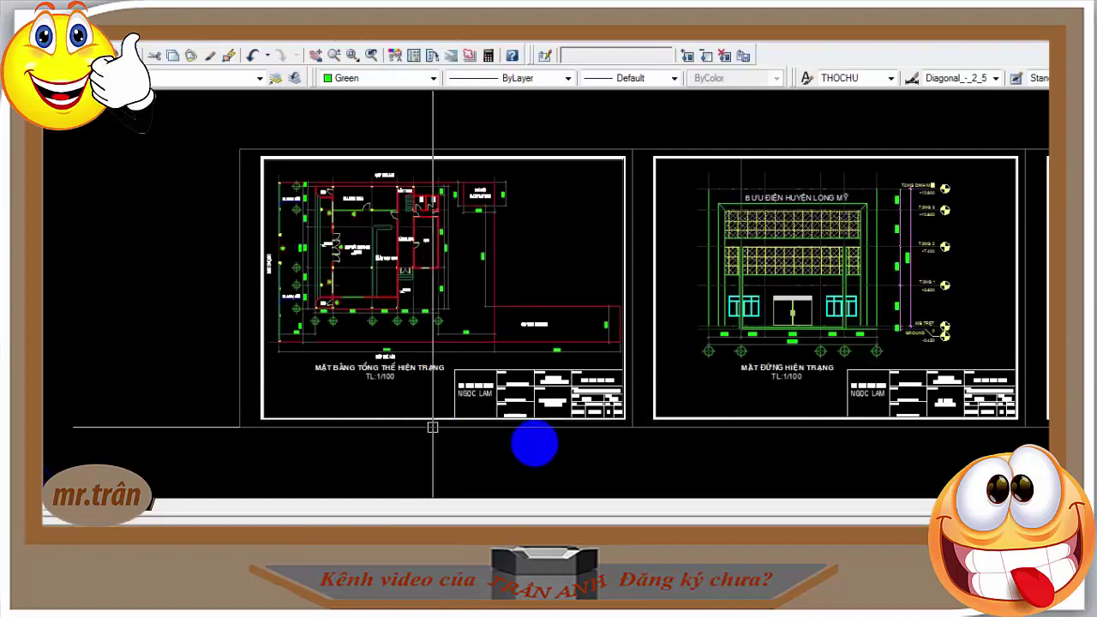
# Step: Preview the windowed sheet with the previous plot setup, confirm no banner, and close without saving
pyautogui.moveTo(534, 443); pyautogui.dragTo(445, 420, button='middle')
pyautogui.moveTo(480, 382); pyautogui.dragTo(495, 342, button='middle')
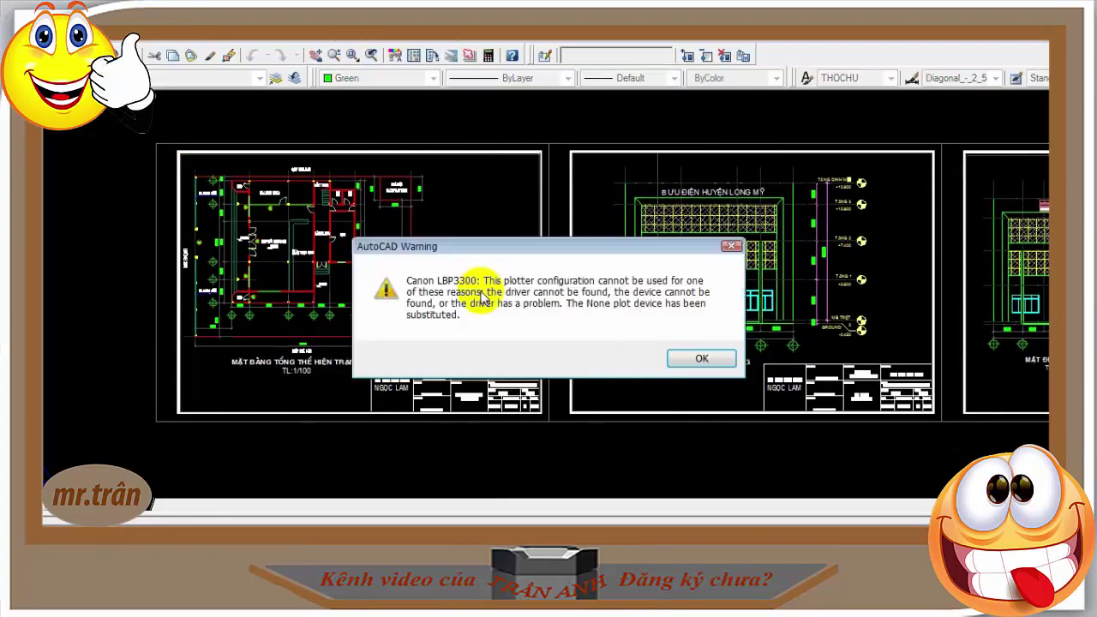
pyautogui.click(698, 360)
pyautogui.click(386, 152)
pyautogui.click(380, 172)
pyautogui.click(383, 399)
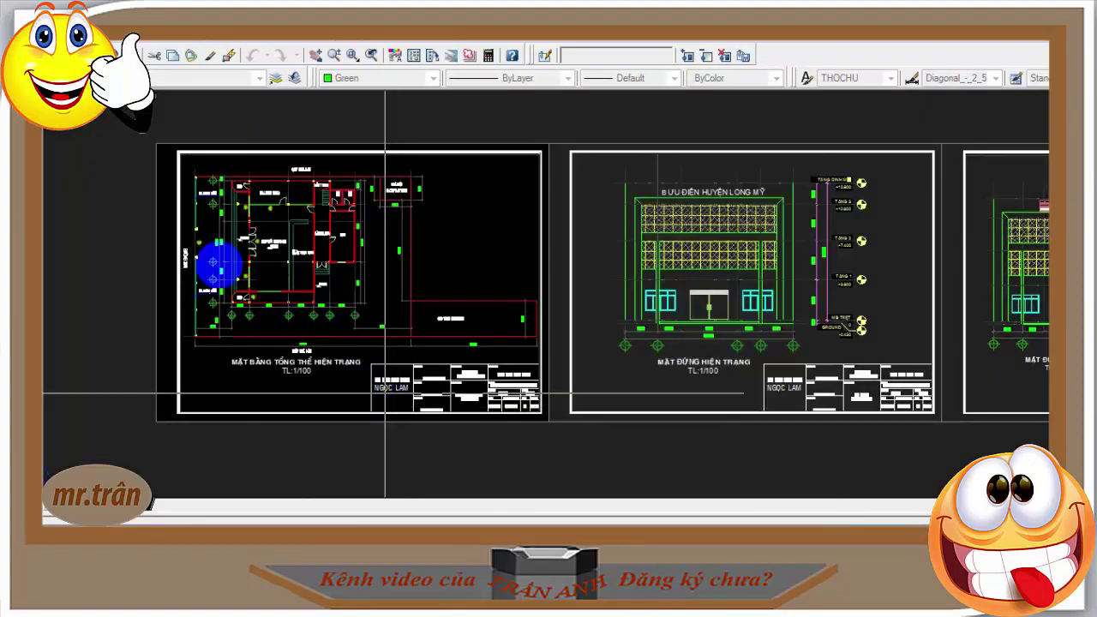
pyautogui.click(548, 429)
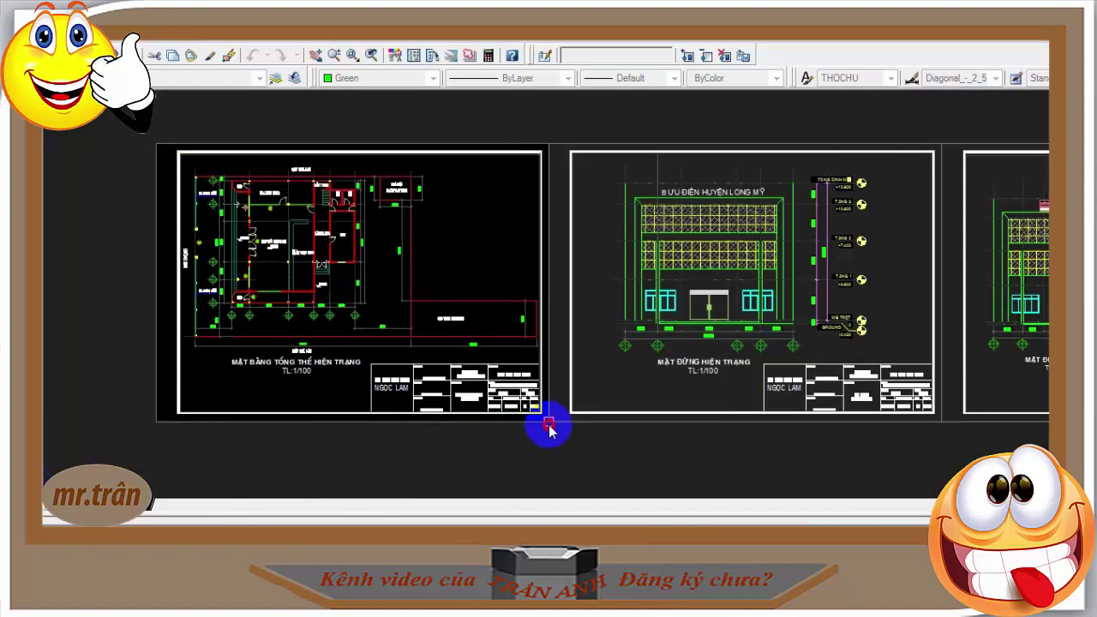
pyautogui.click(298, 514)
pyautogui.scroll(2, 420, 167)
pyautogui.scroll(1, 480, 142)
pyautogui.scroll(-3, 509, 142)
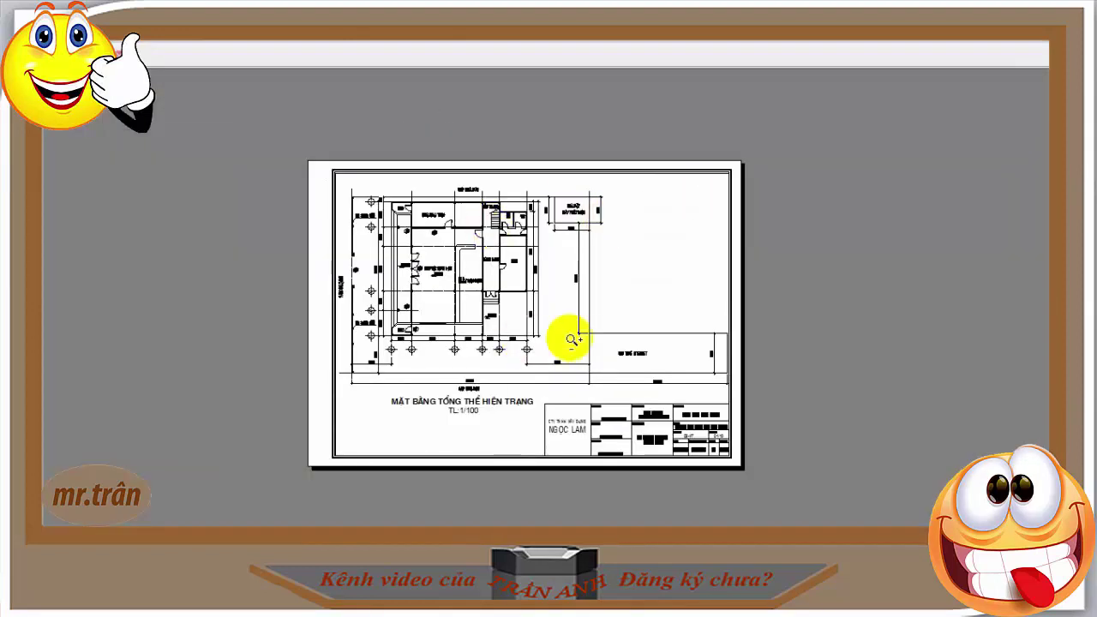
pyautogui.press('Escape')
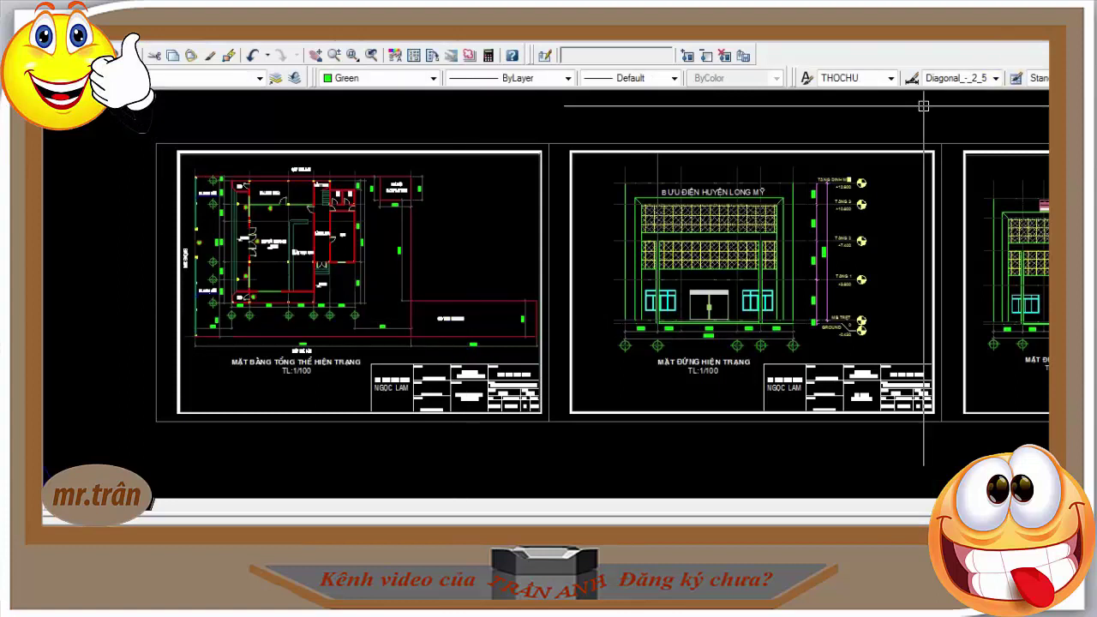
pyautogui.click(625, 351)
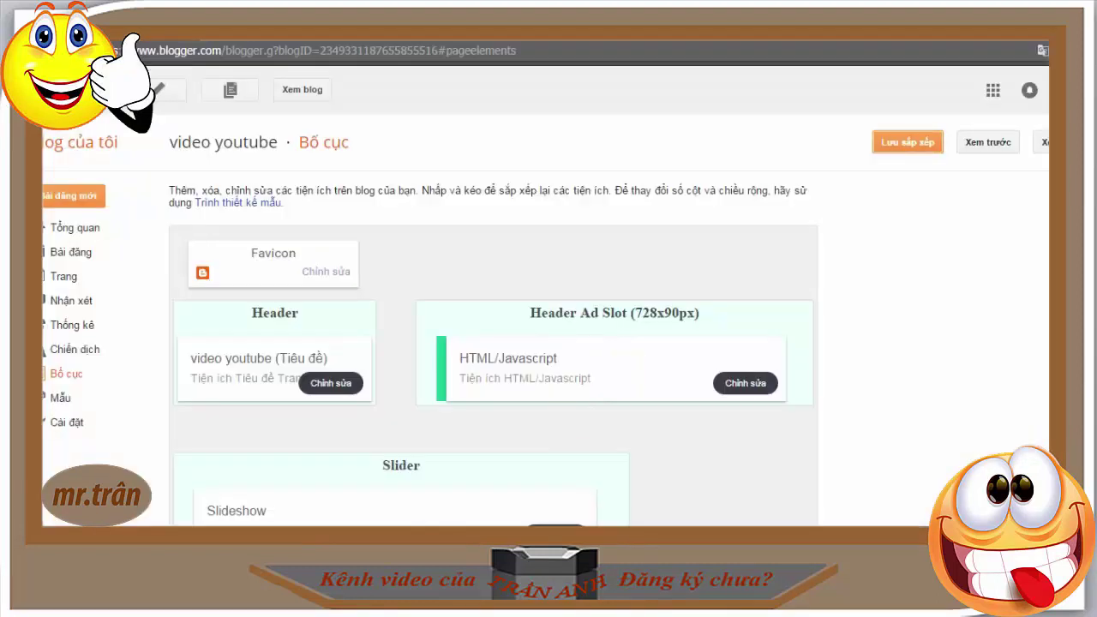
# Step: Start a Gmail reply and type a short message about the fixed drawing
pyautogui.click(274, 499)
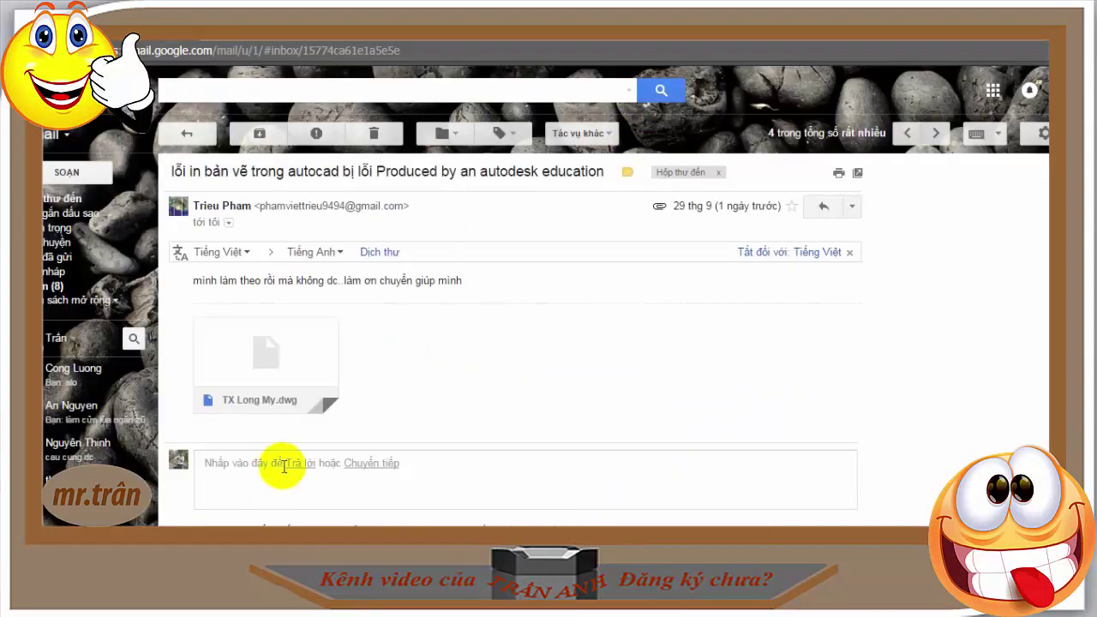
pyautogui.click(297, 466)
pyautogui.write('mình đã fix cỏ zi bạn xem video kênh của mình để thực')
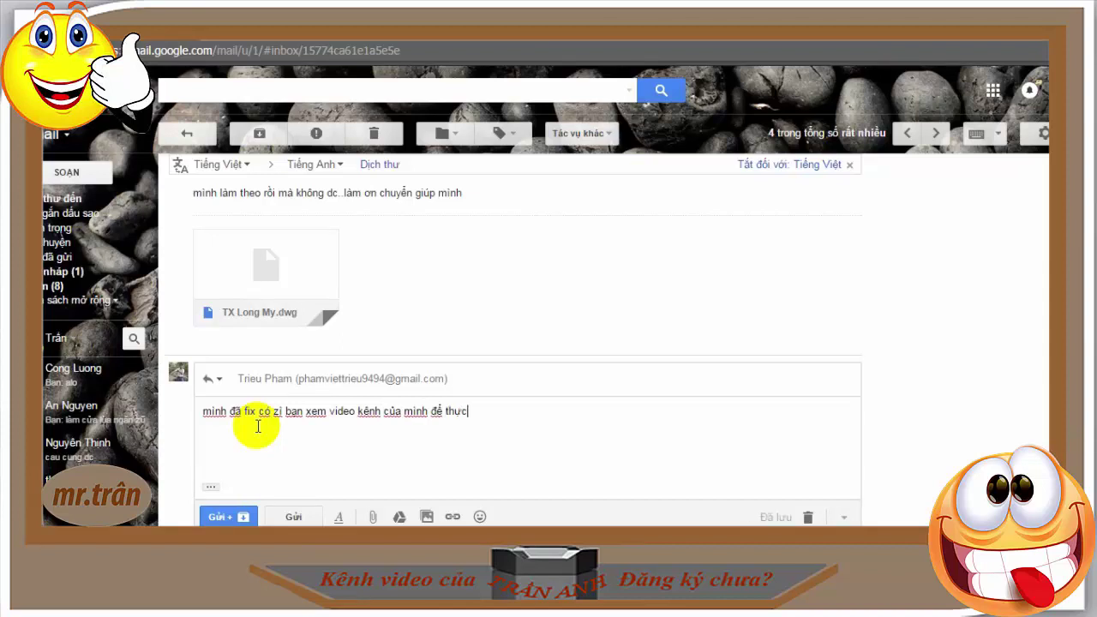
pyautogui.write('hiện theo')
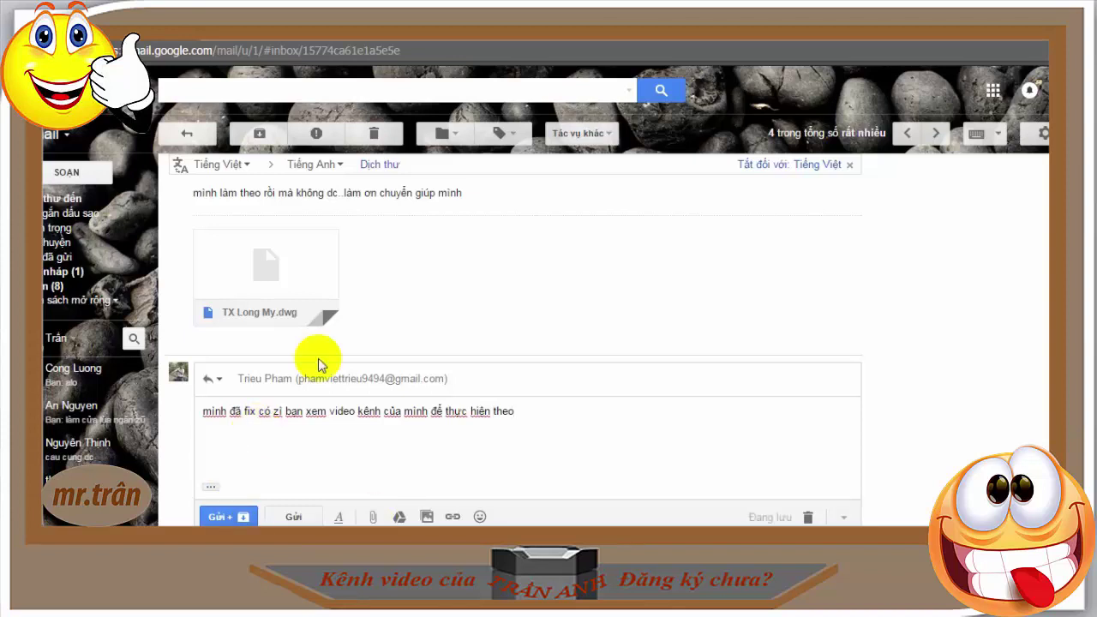
# Step: Select 'da fix loi ban quyen' in the file dialog and attach it to the reply
pyautogui.click(199, 140)
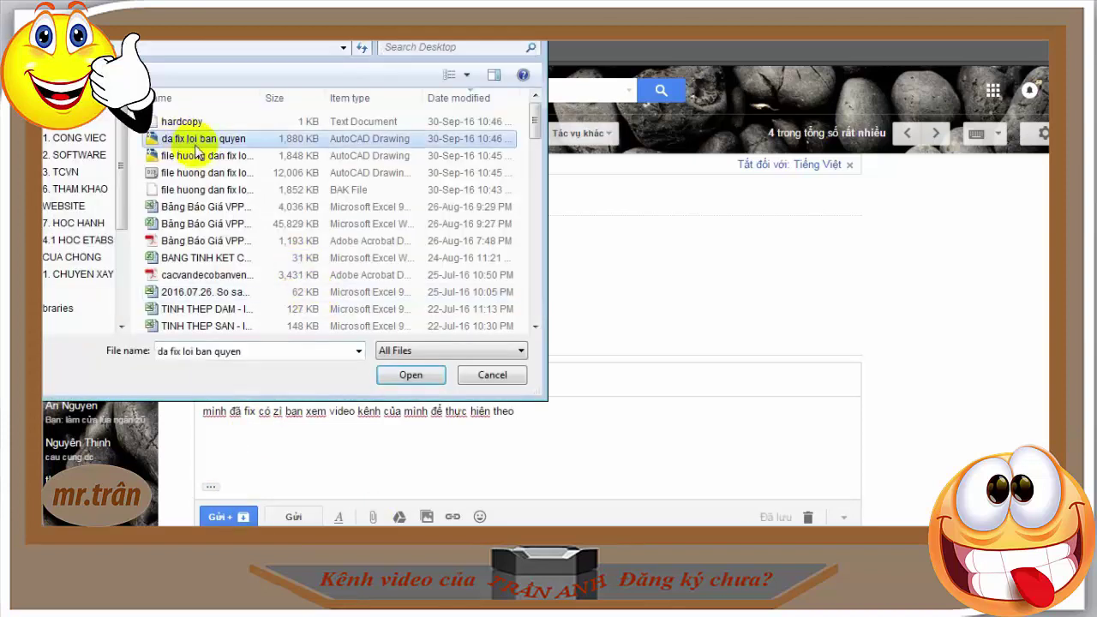
pyautogui.click(394, 377)
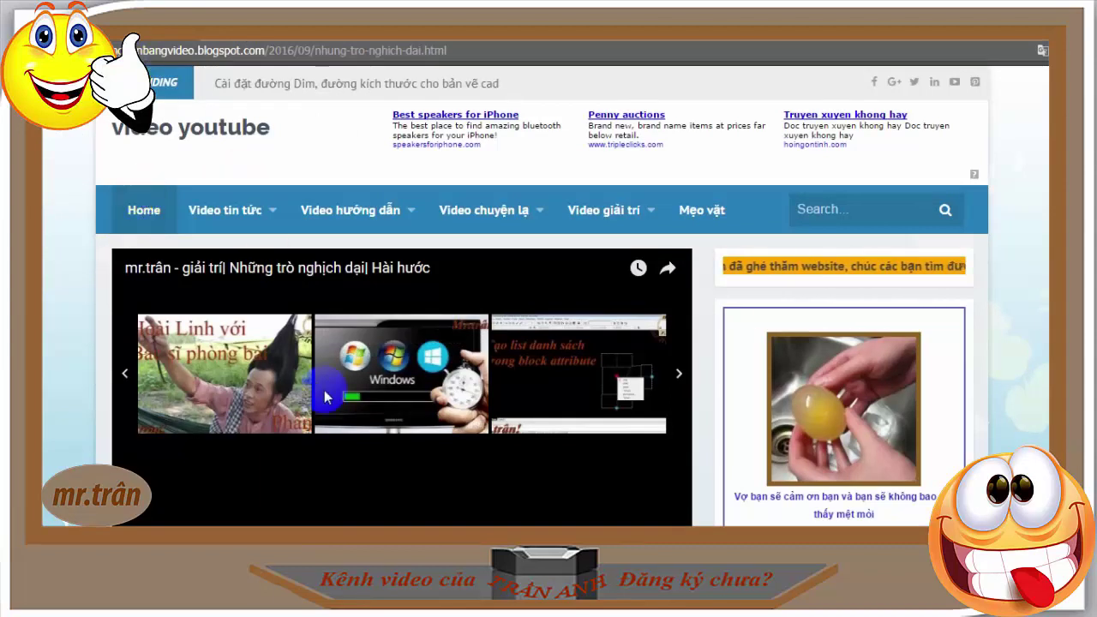
# Step: Load the 'video youtube' blog's homepage in Blogger
pyautogui.click(299, 337)
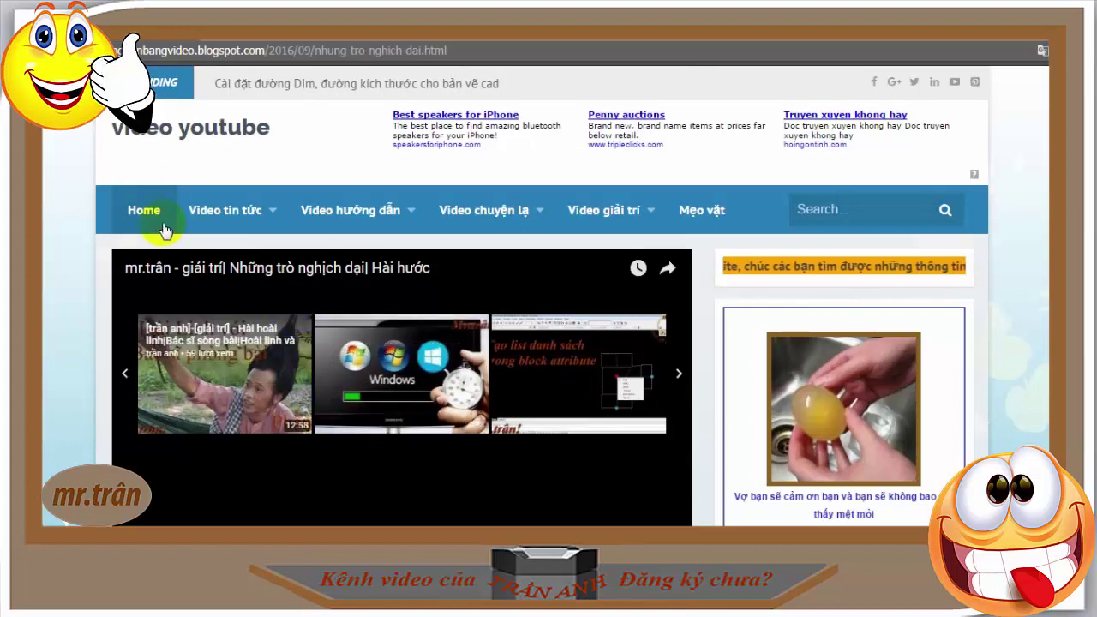
pyautogui.click(426, 428)
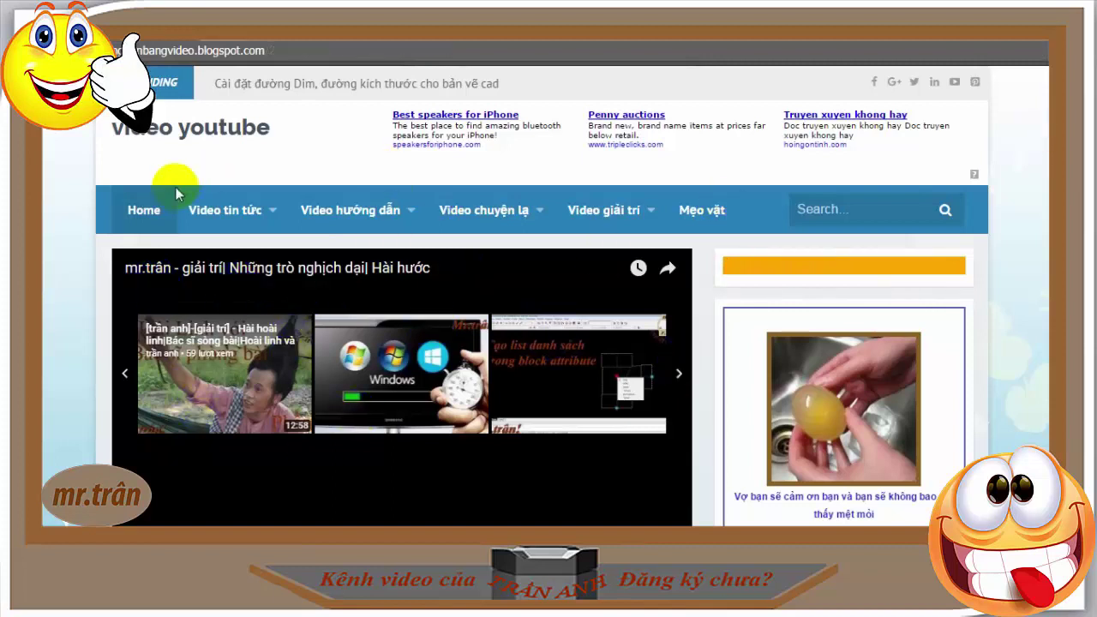
pyautogui.press('Return')
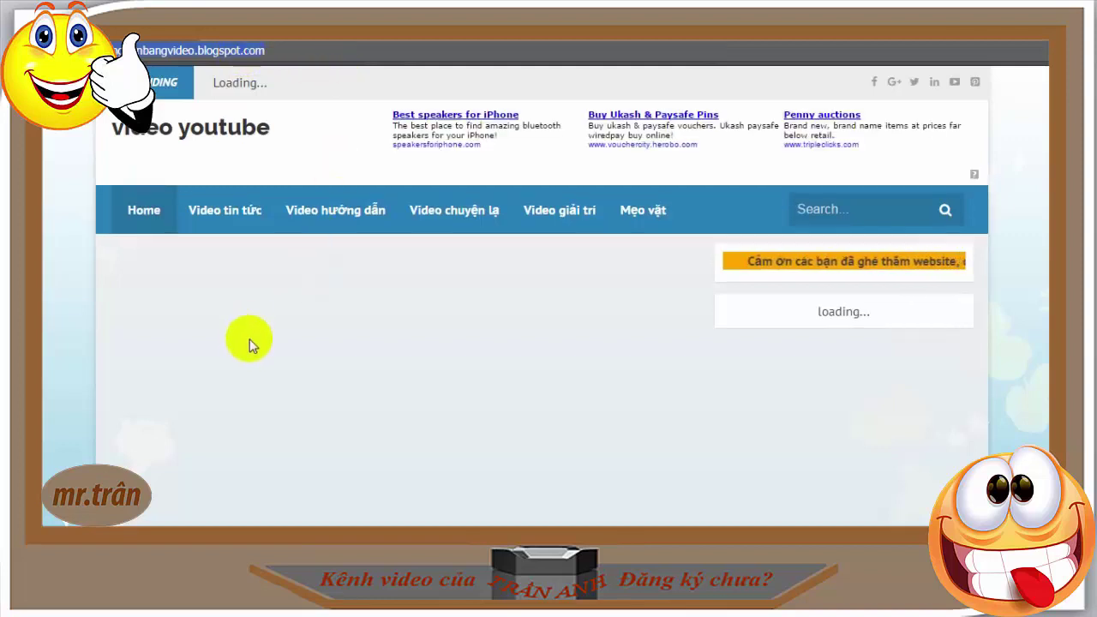
# Step: Scroll down through the video categories and Recent Uploaded grid, then back to the top
pyautogui.scroll(-5, 506, 292)
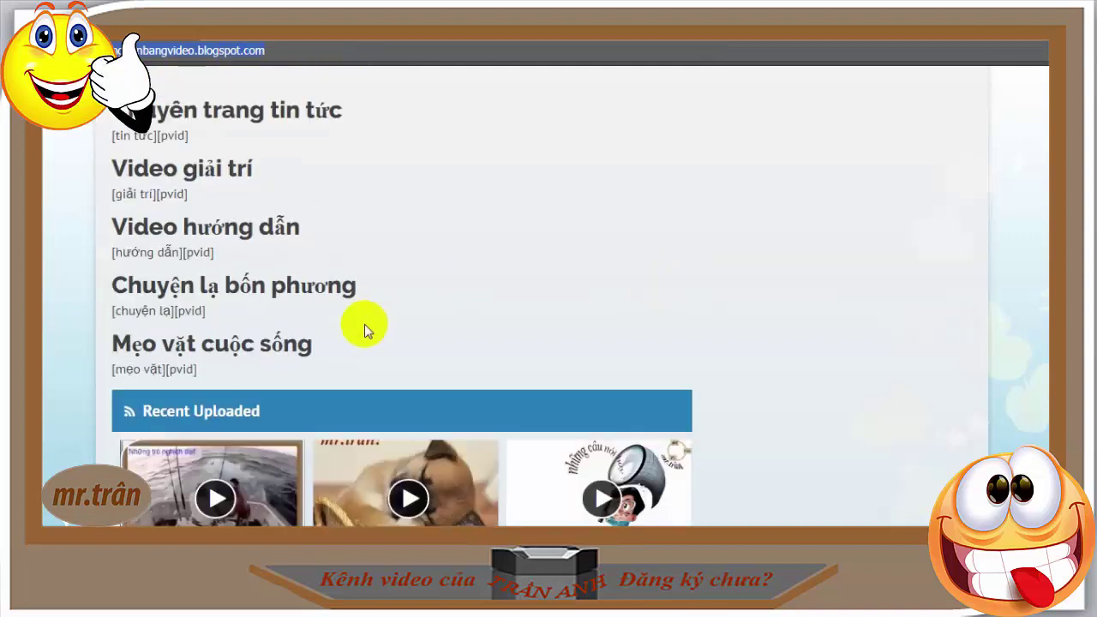
pyautogui.scroll(-3, 364, 324)
pyautogui.scroll(-5, 390, 343)
pyautogui.scroll(3, 386, 308)
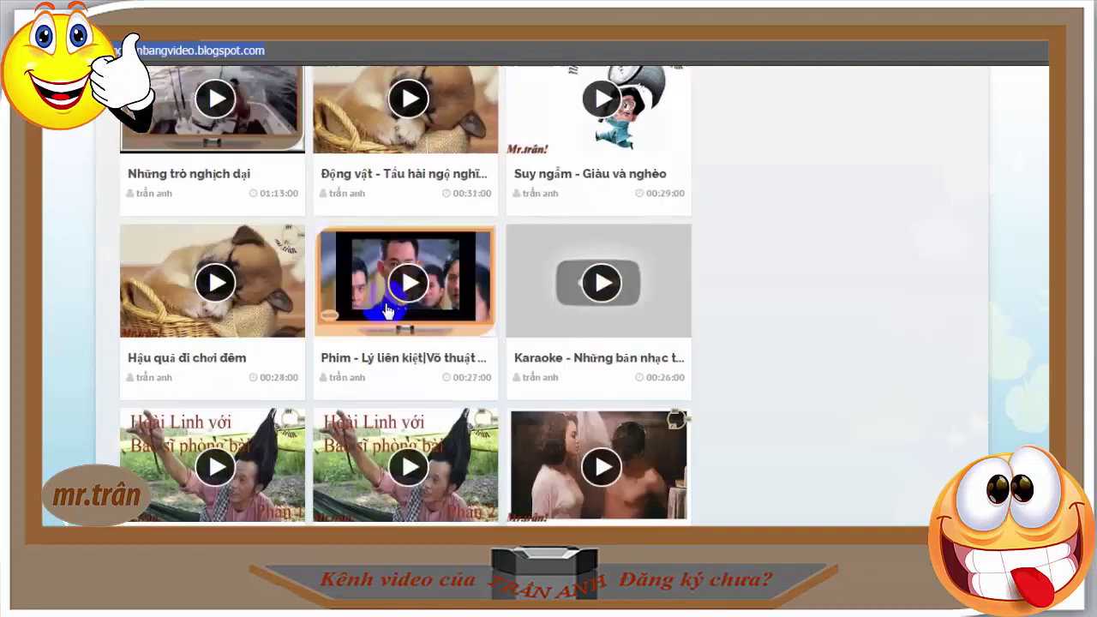
pyautogui.scroll(3, 386, 310)
pyautogui.scroll(3, 390, 291)
pyautogui.scroll(1, 384, 306)
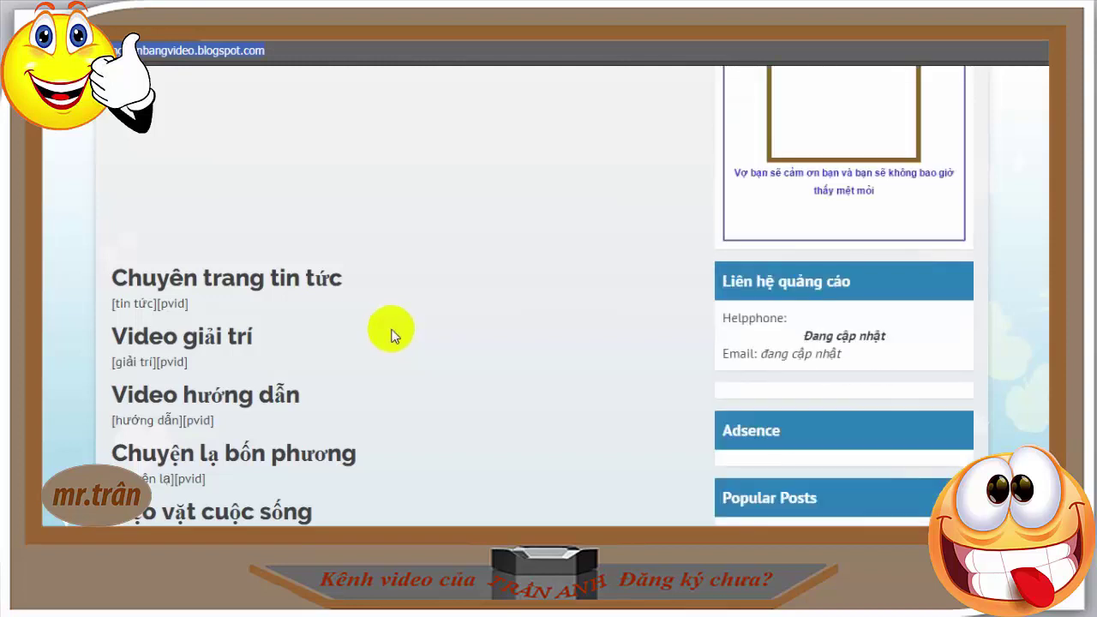
pyautogui.scroll(4, 449, 347)
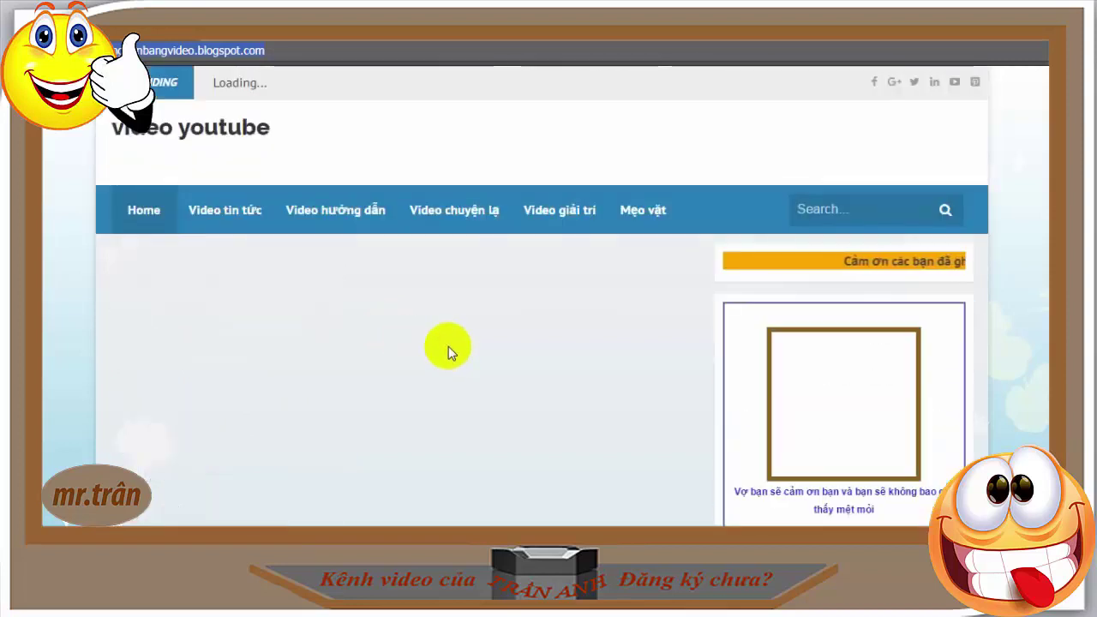